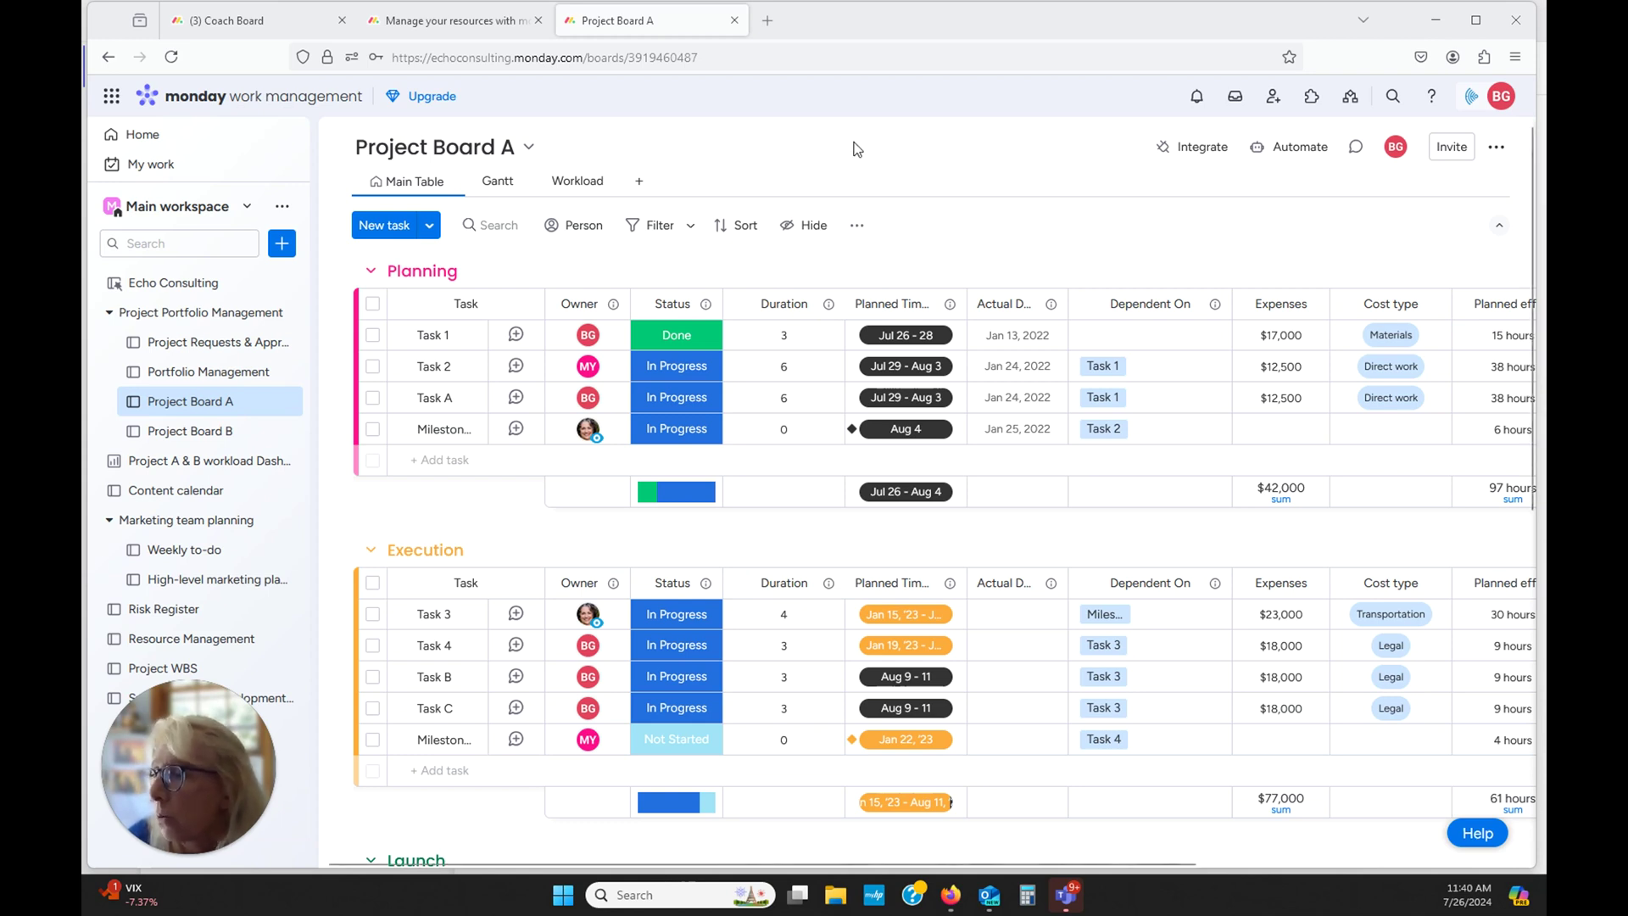
Step: Show Project Board B's main task table instead of its workload view
click(205, 432)
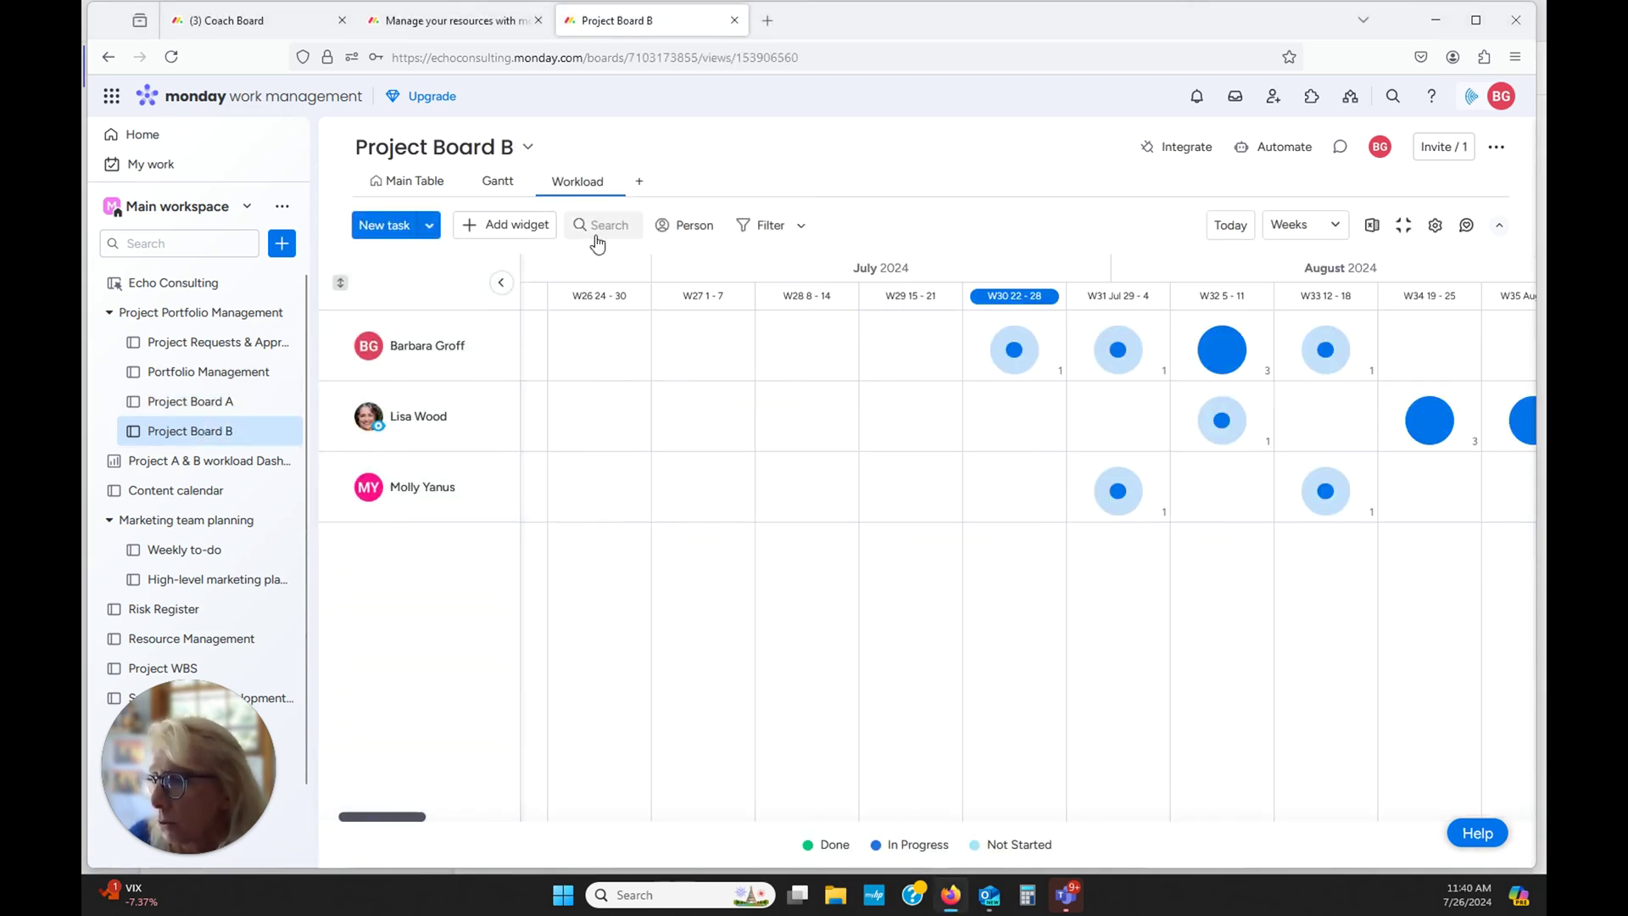
click(404, 181)
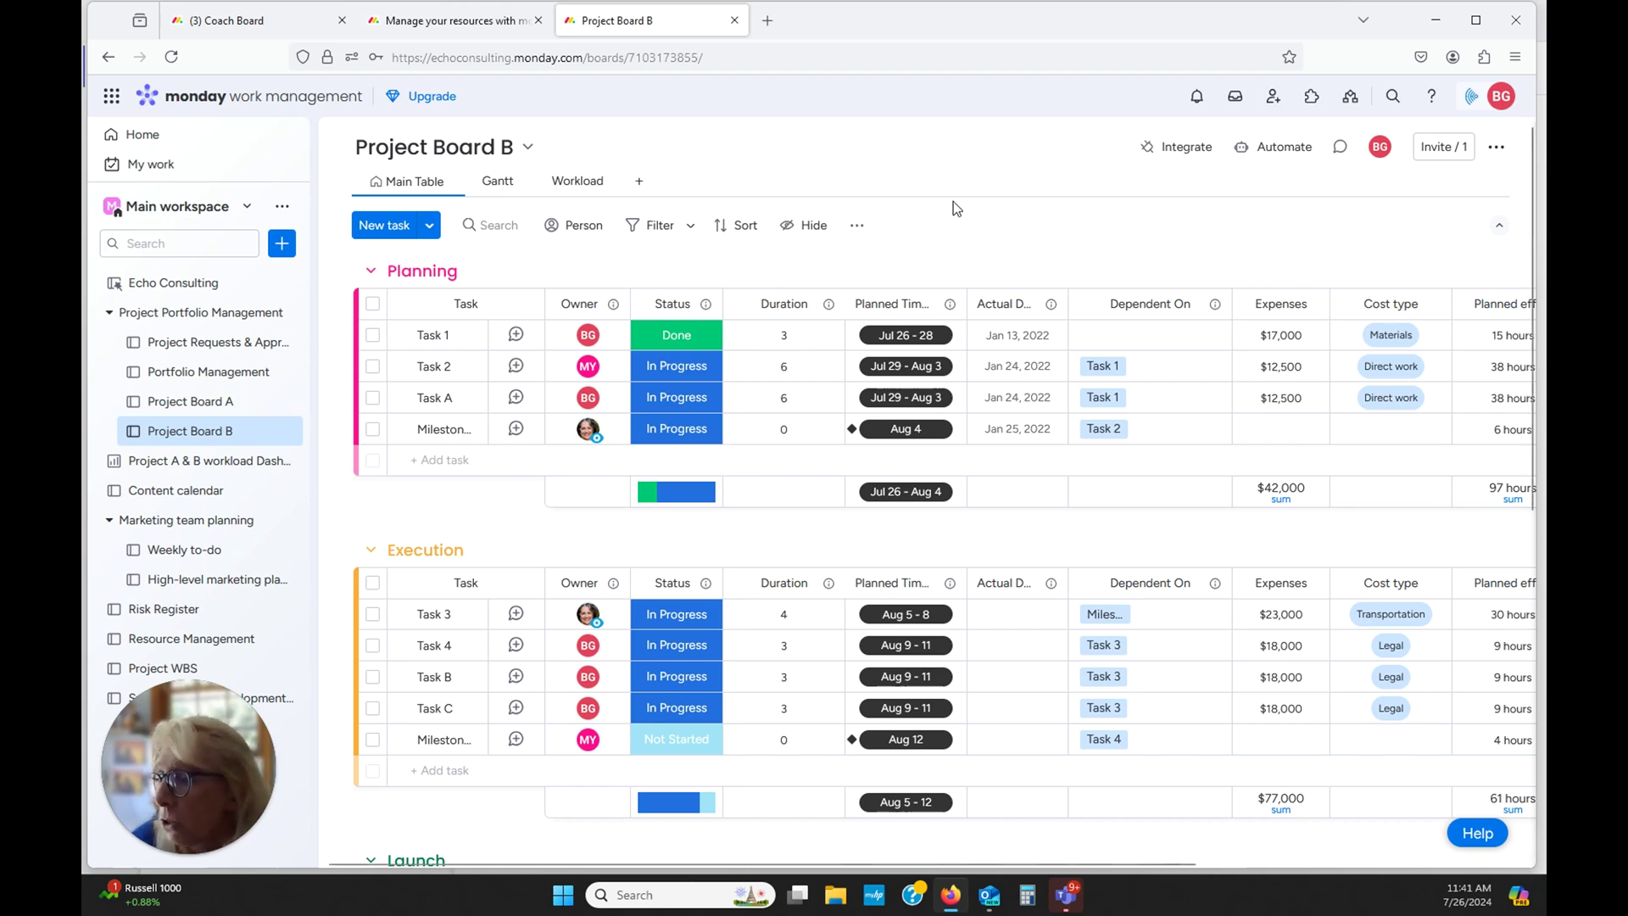
Step: Return to Project Board A and bring up the add-to-workspace choices
click(201, 405)
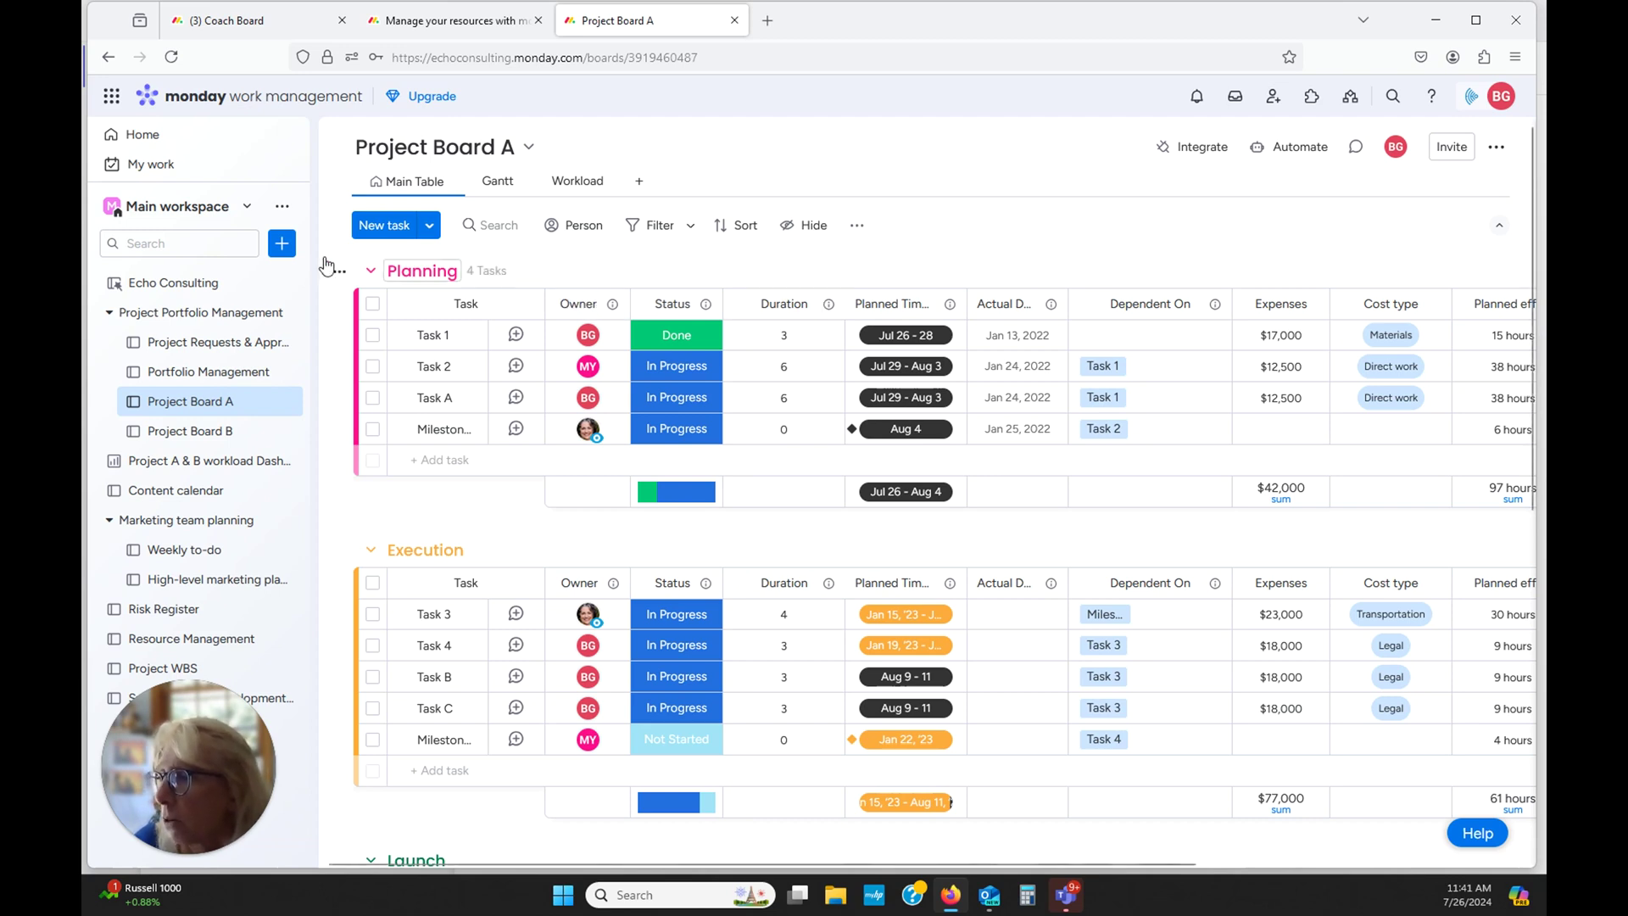
click(282, 244)
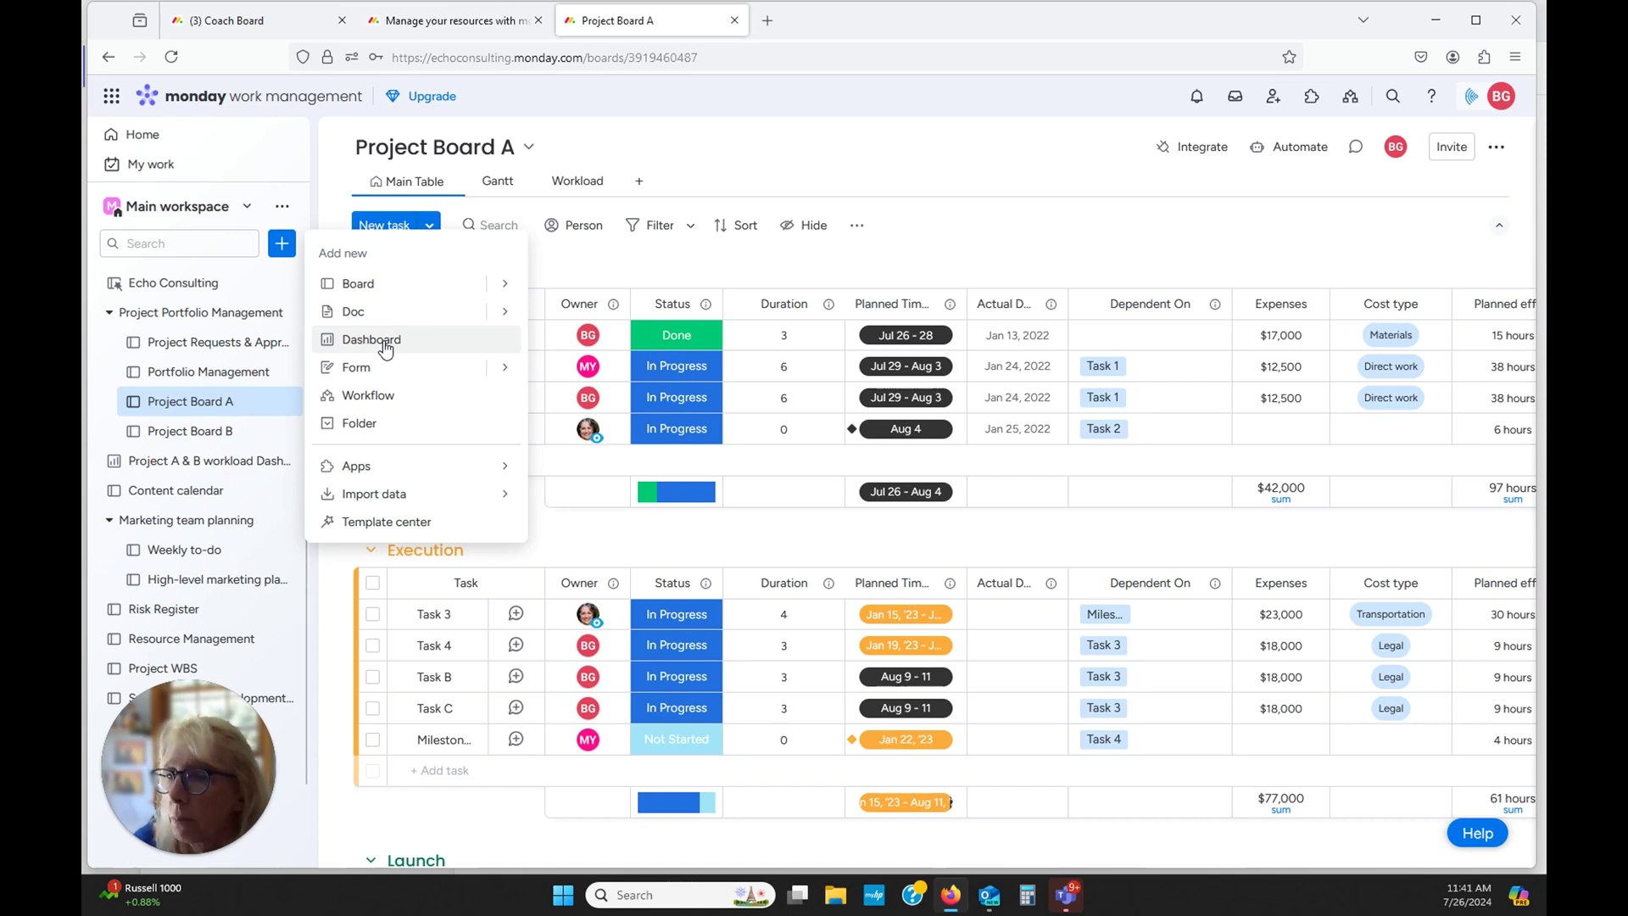
Step: Open the Project A & B workload Dashboard from the sidebar
click(210, 461)
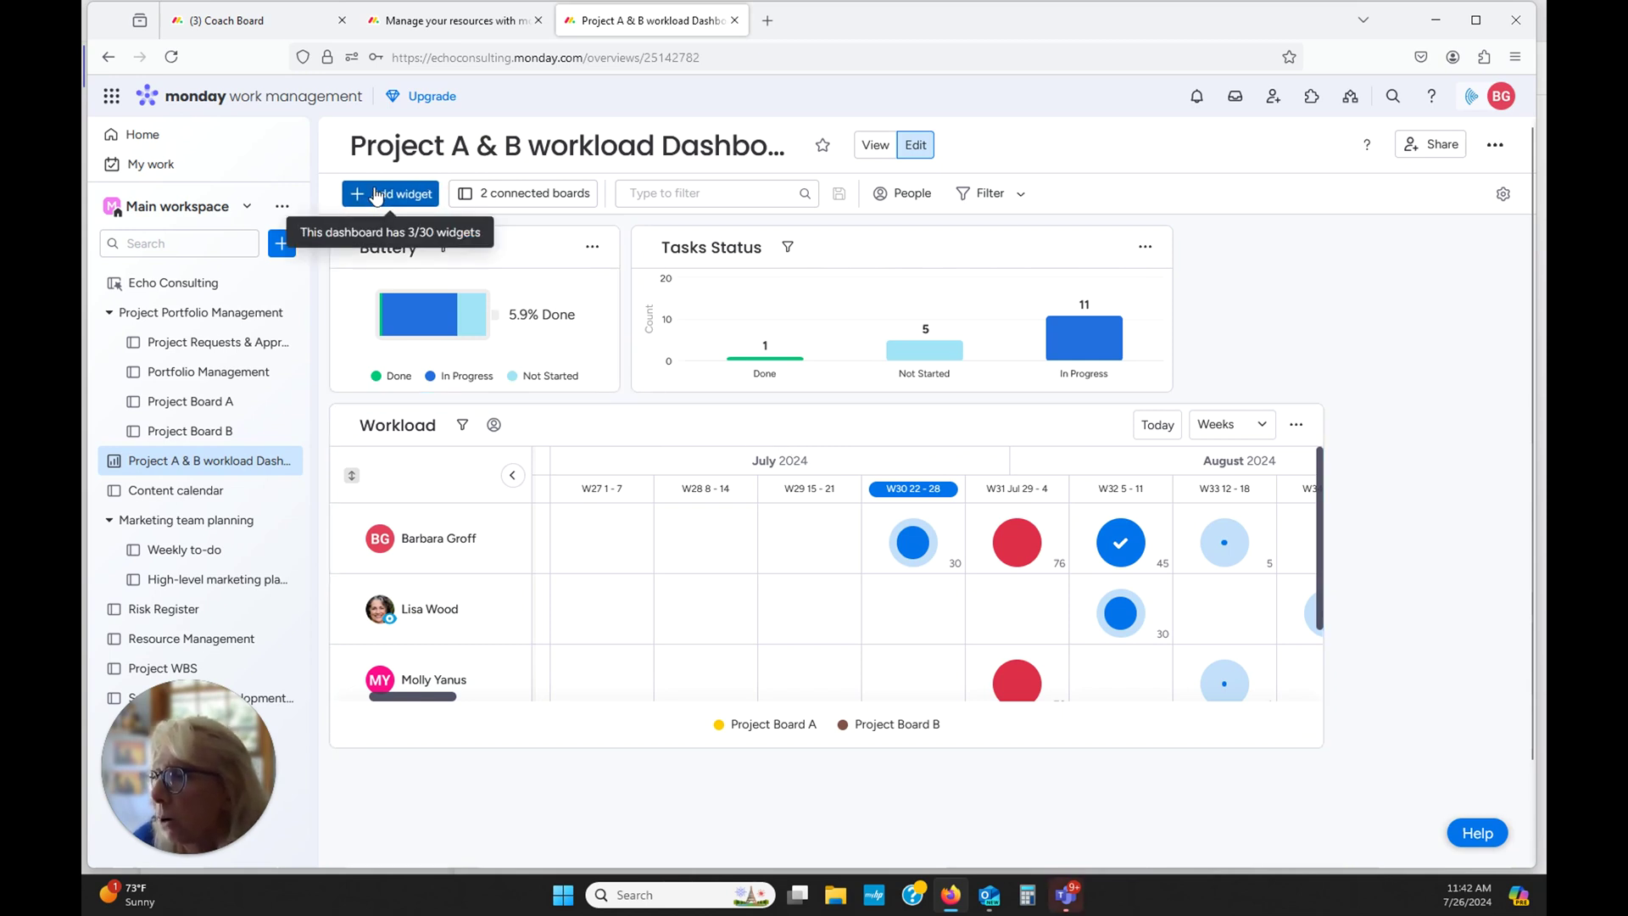
click(376, 196)
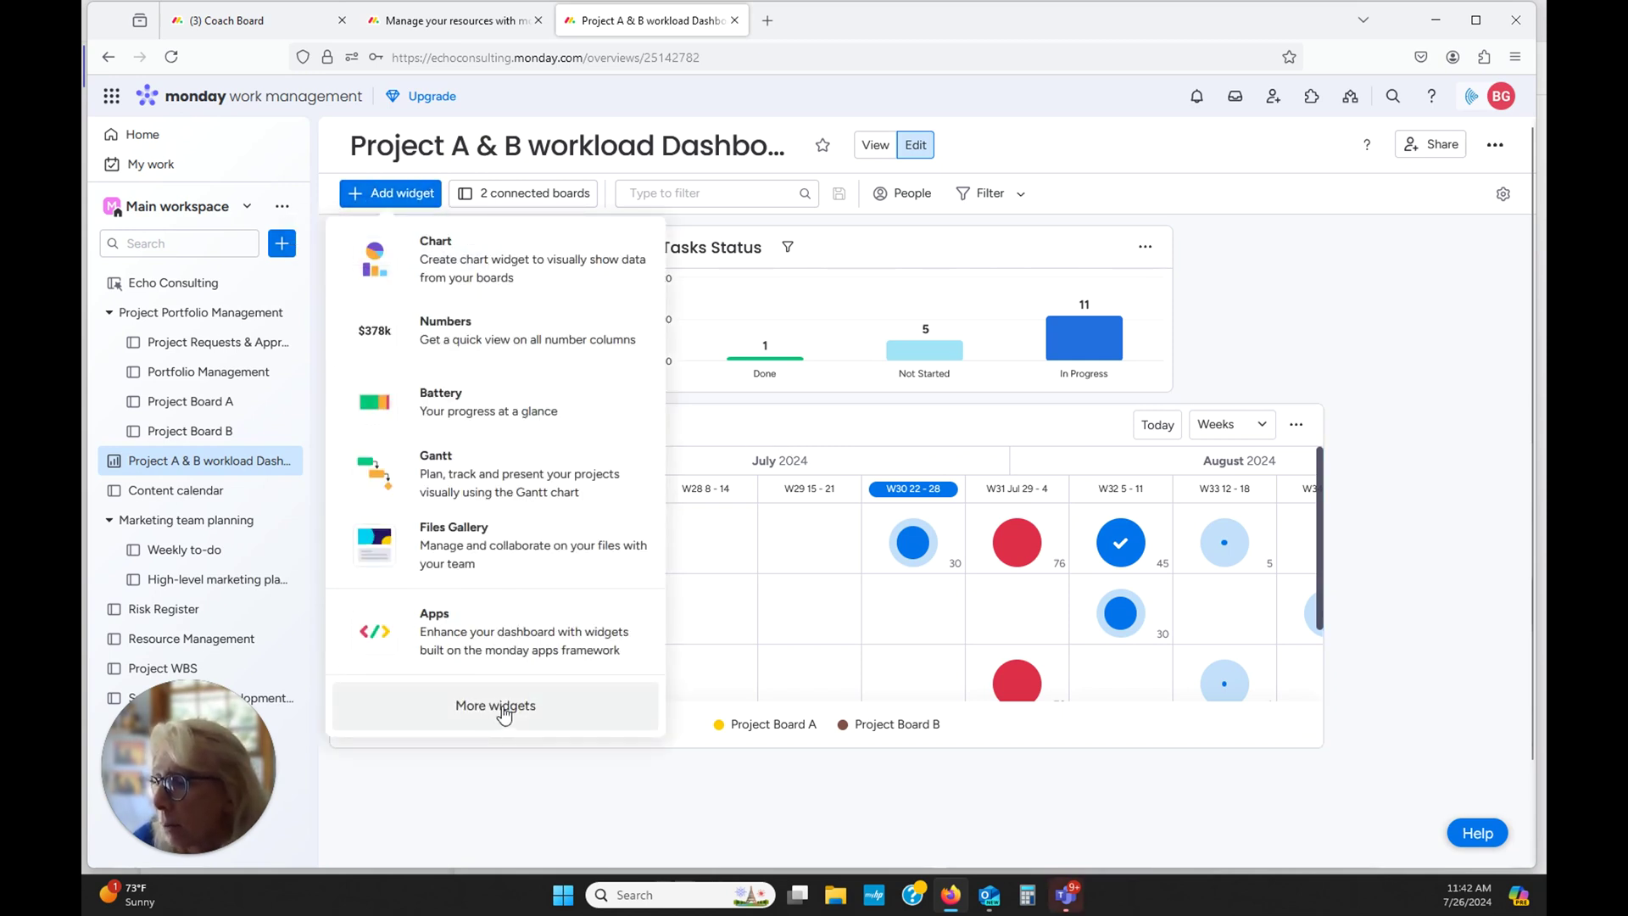
click(503, 707)
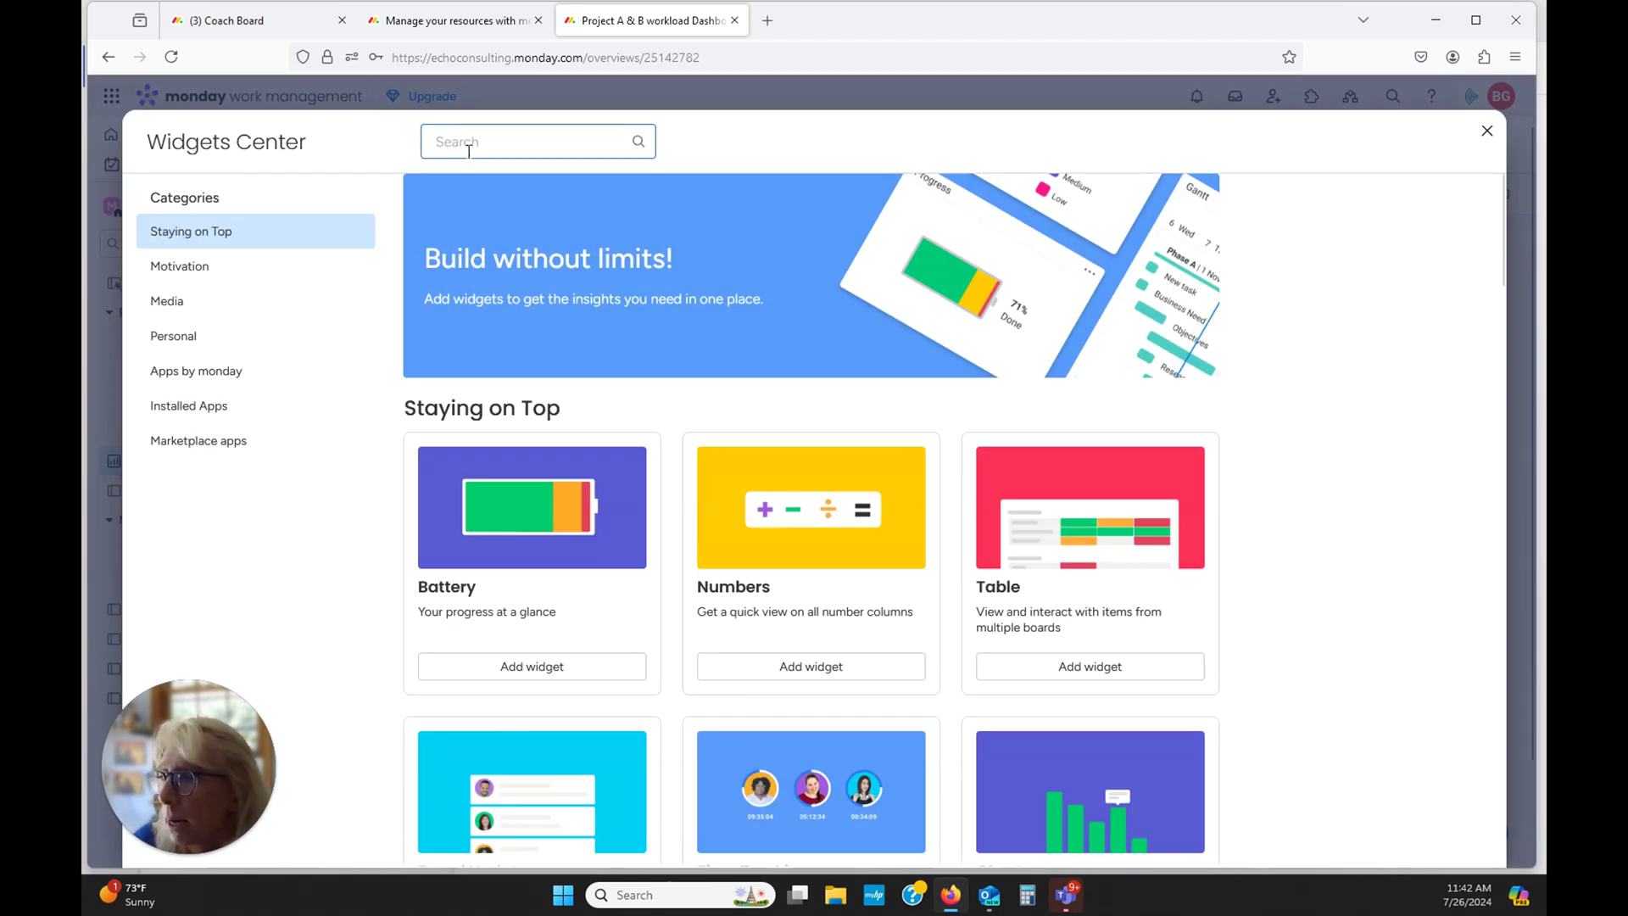
text(w)
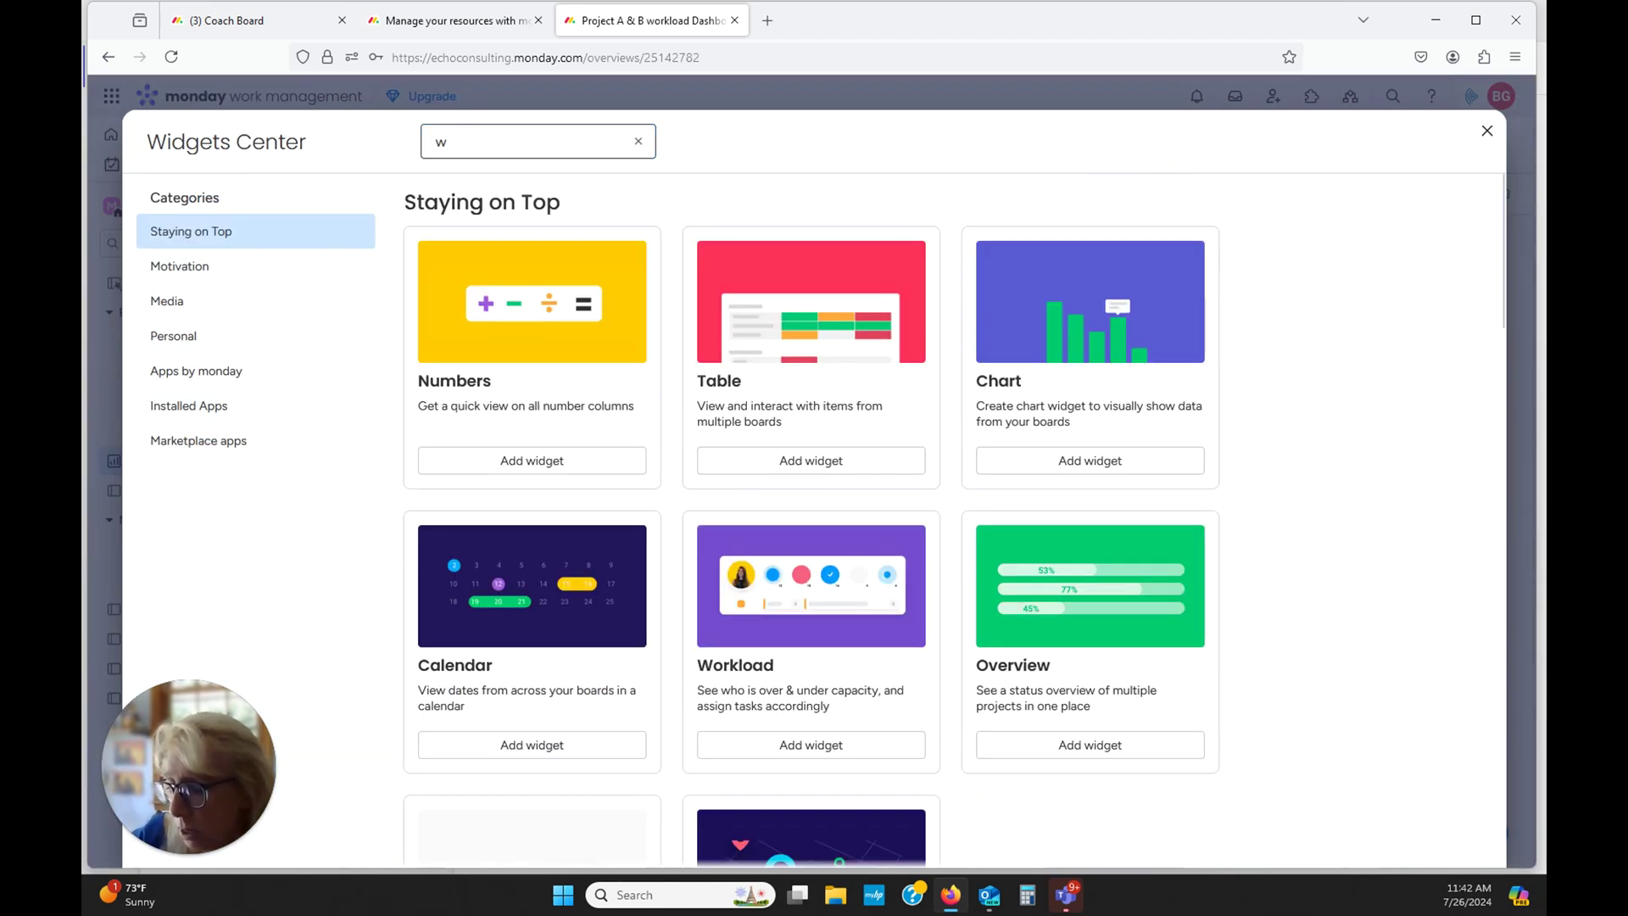
text(ork)
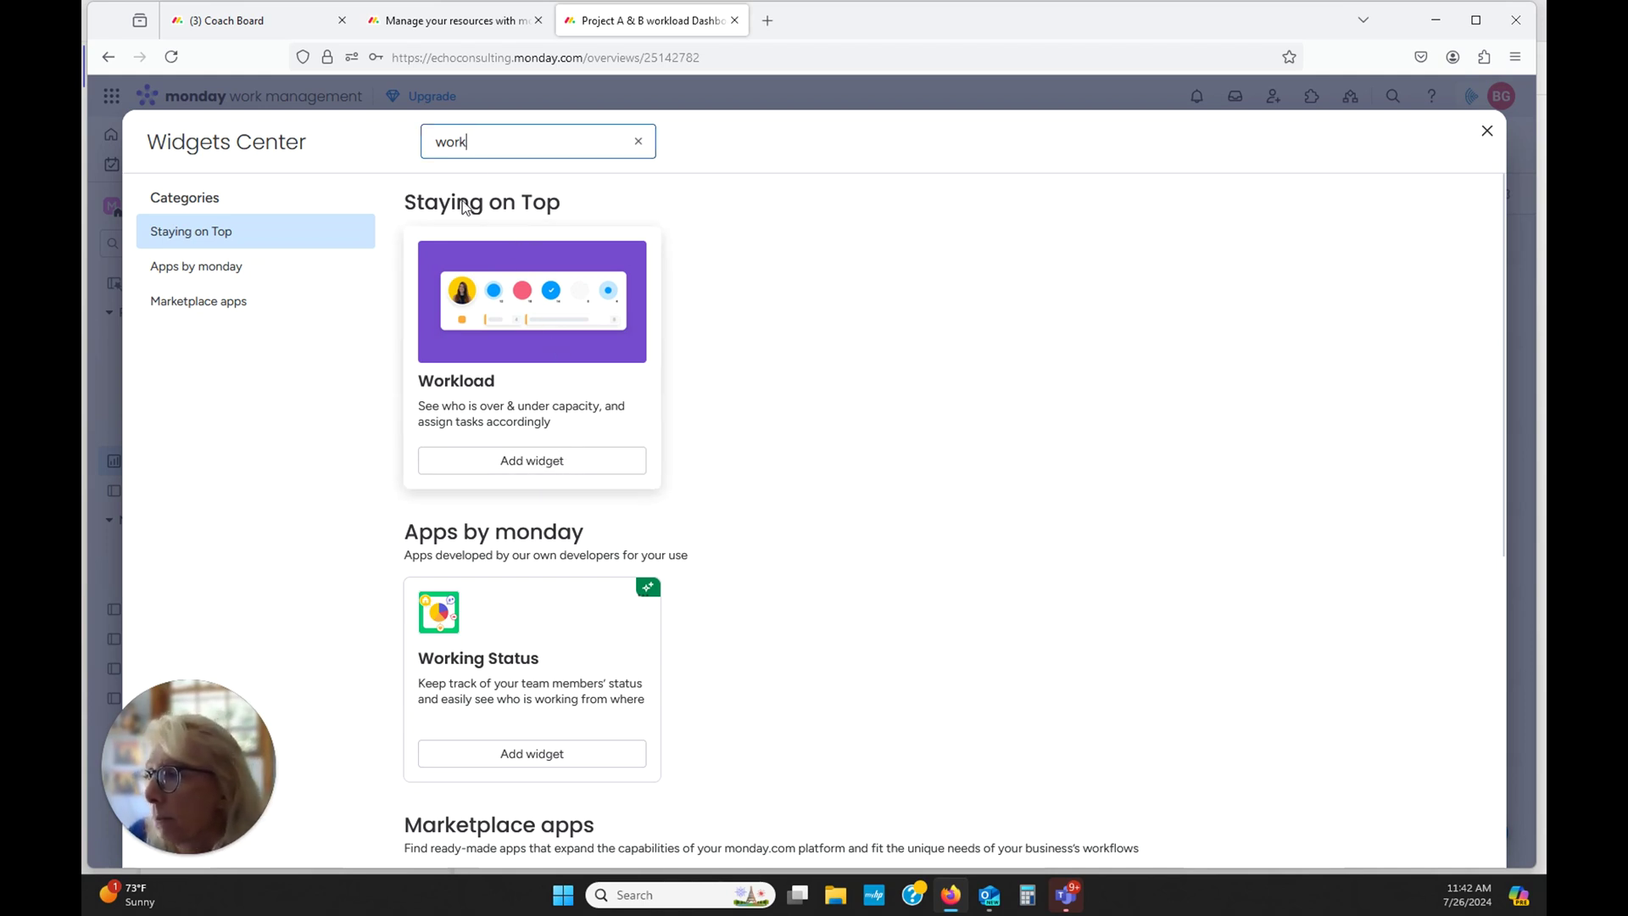
click(1486, 133)
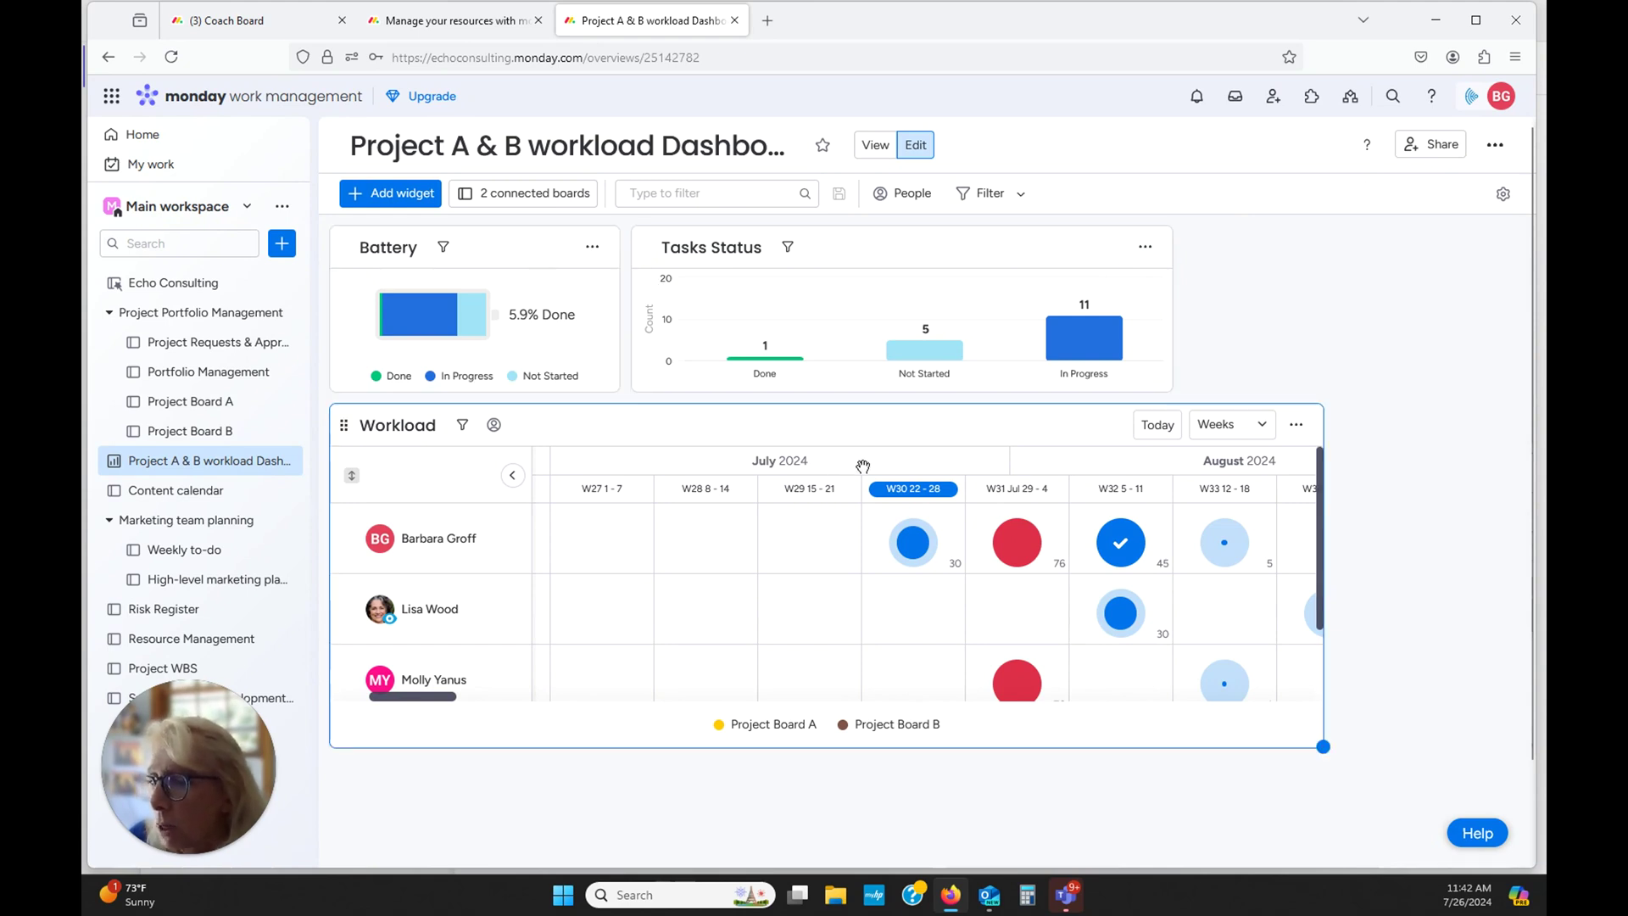
mouse_move(827, 573)
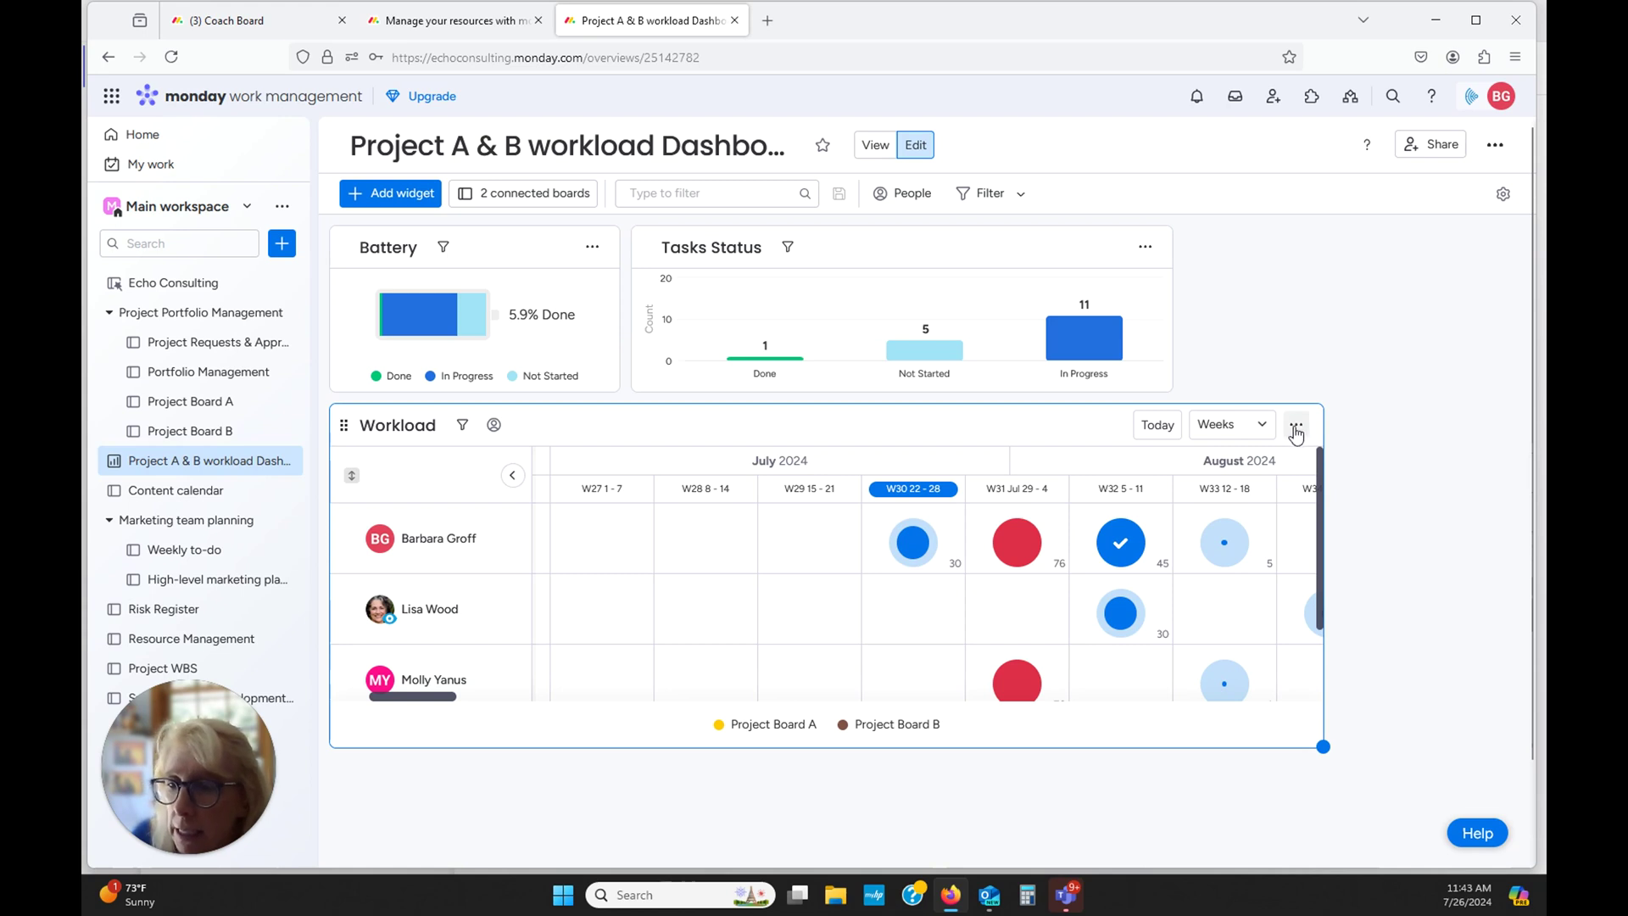
Step: Open the Workload widget's settings with Planned Timeline kept as the time column
click(1298, 428)
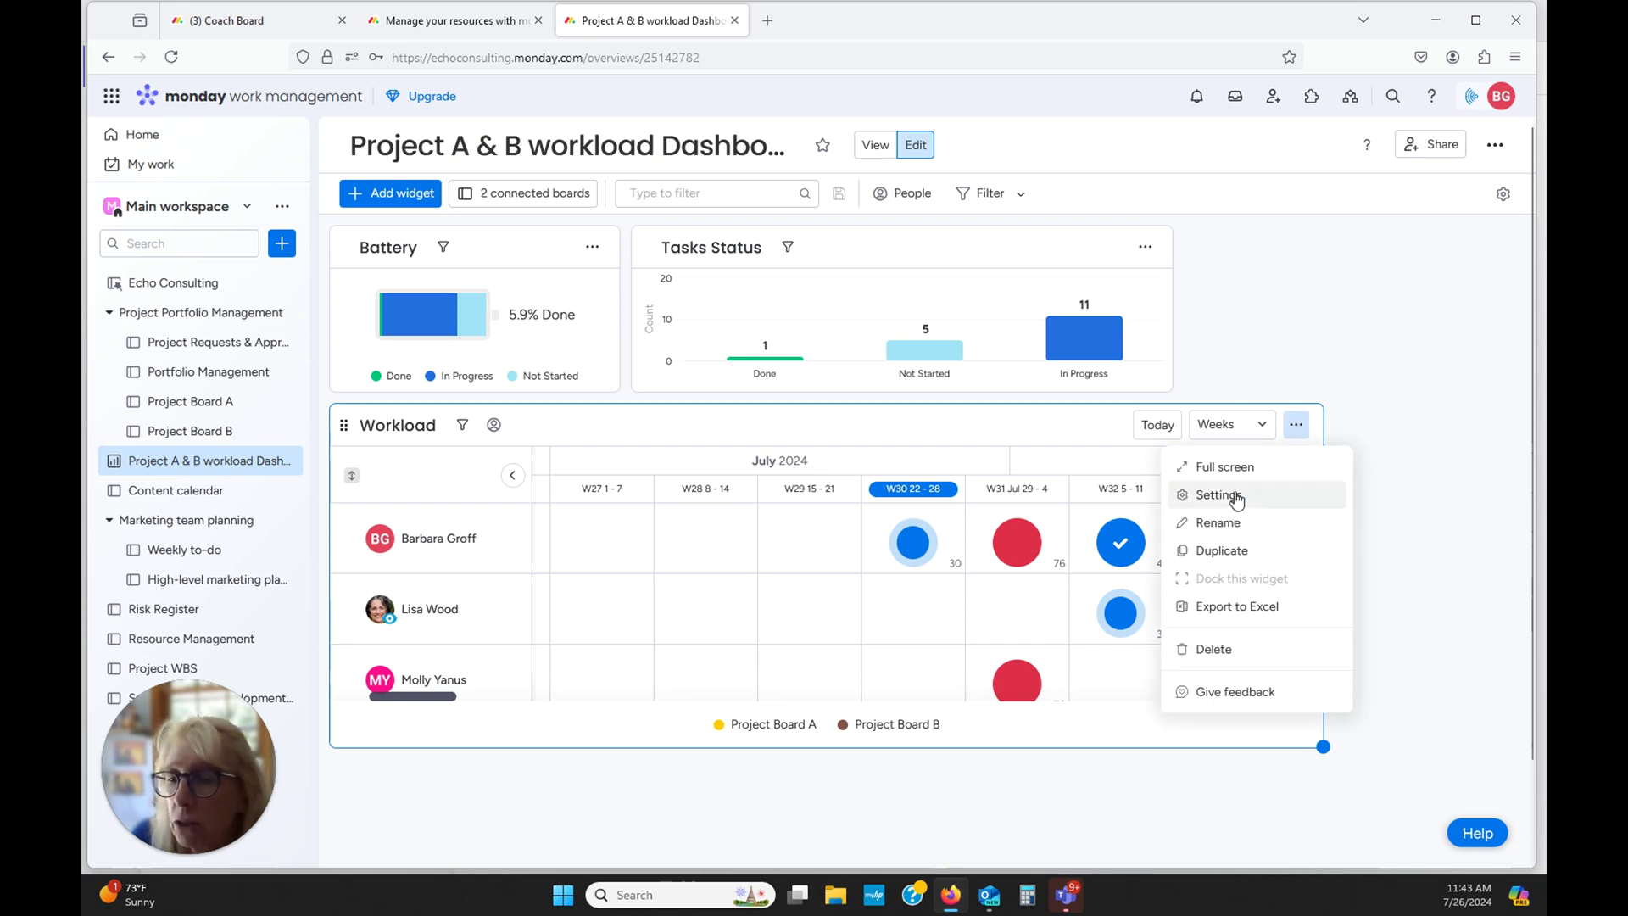
click(1218, 495)
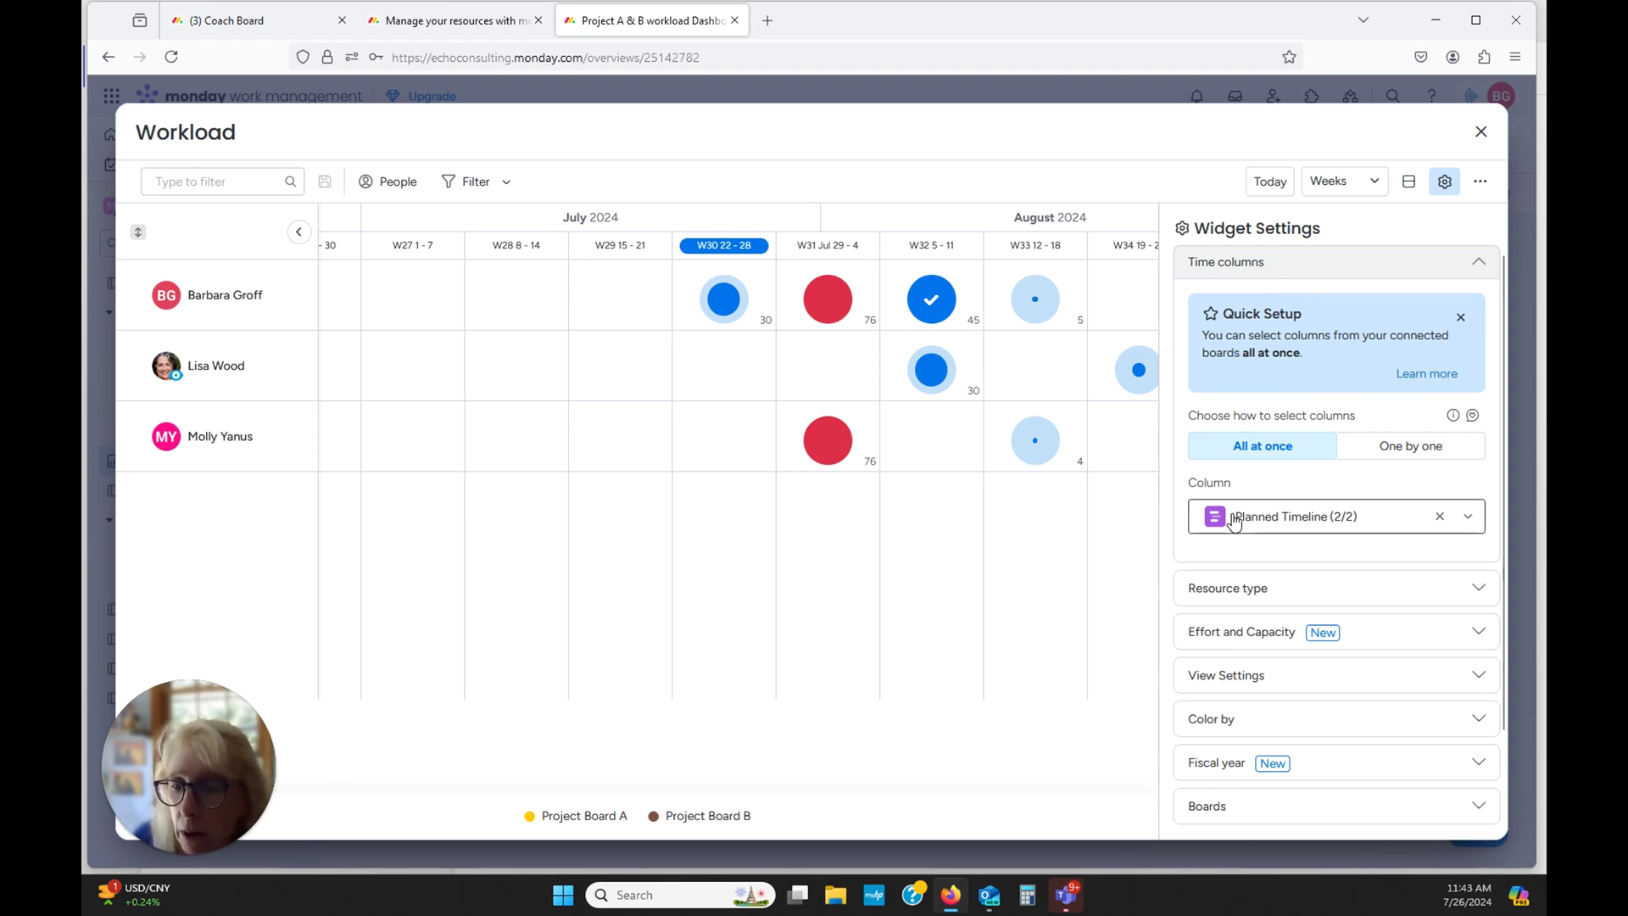
click(1472, 524)
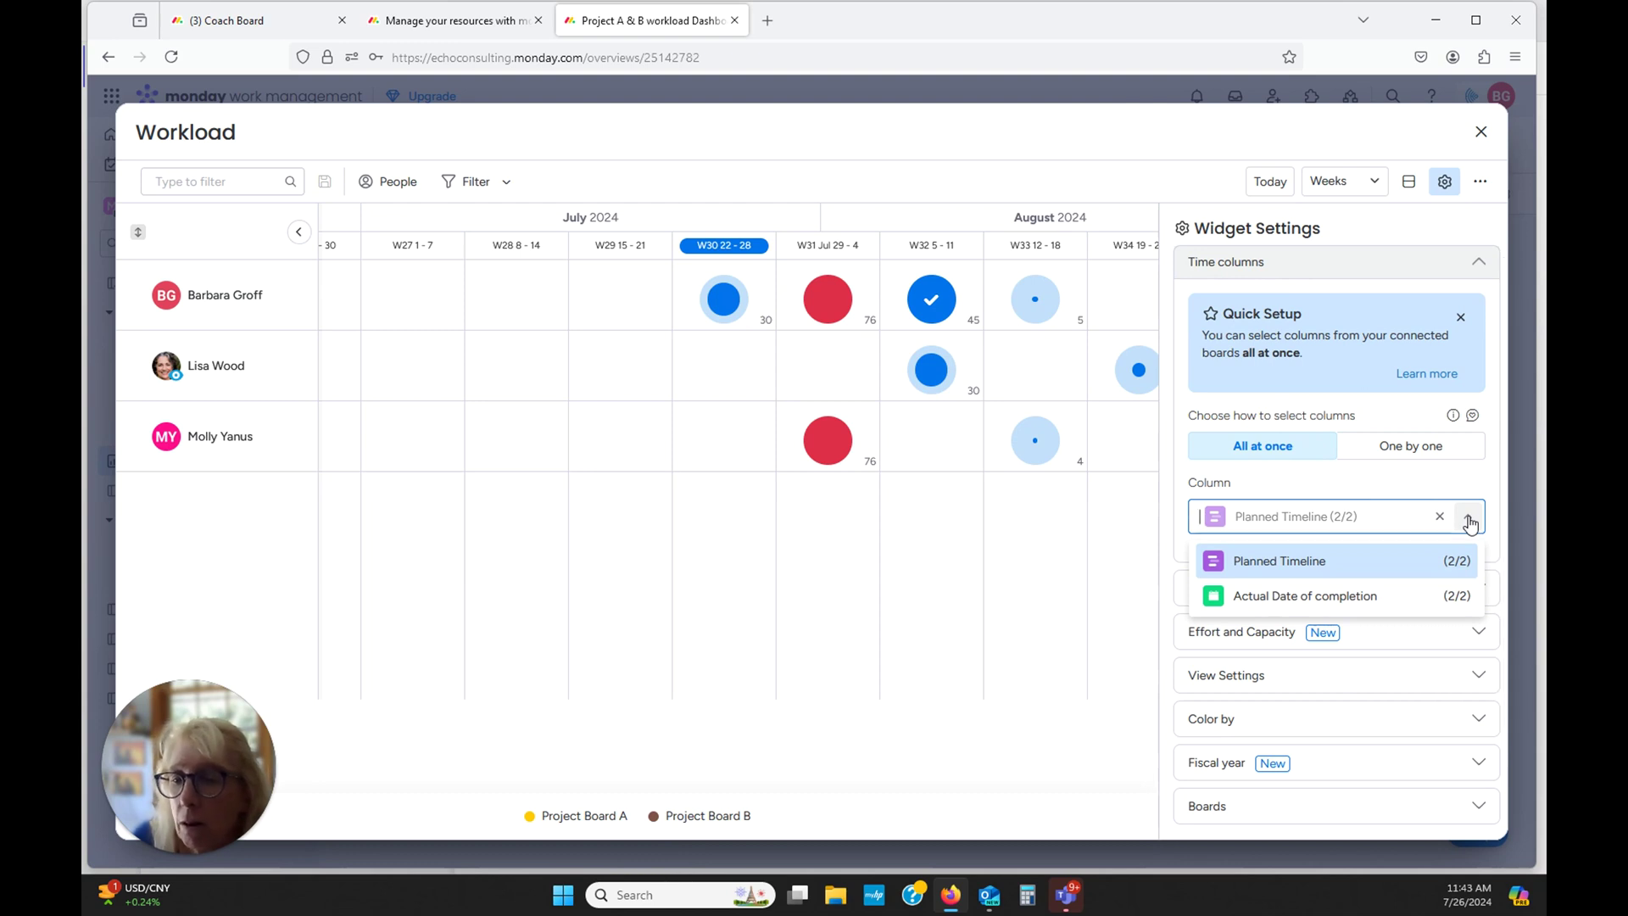
click(1295, 565)
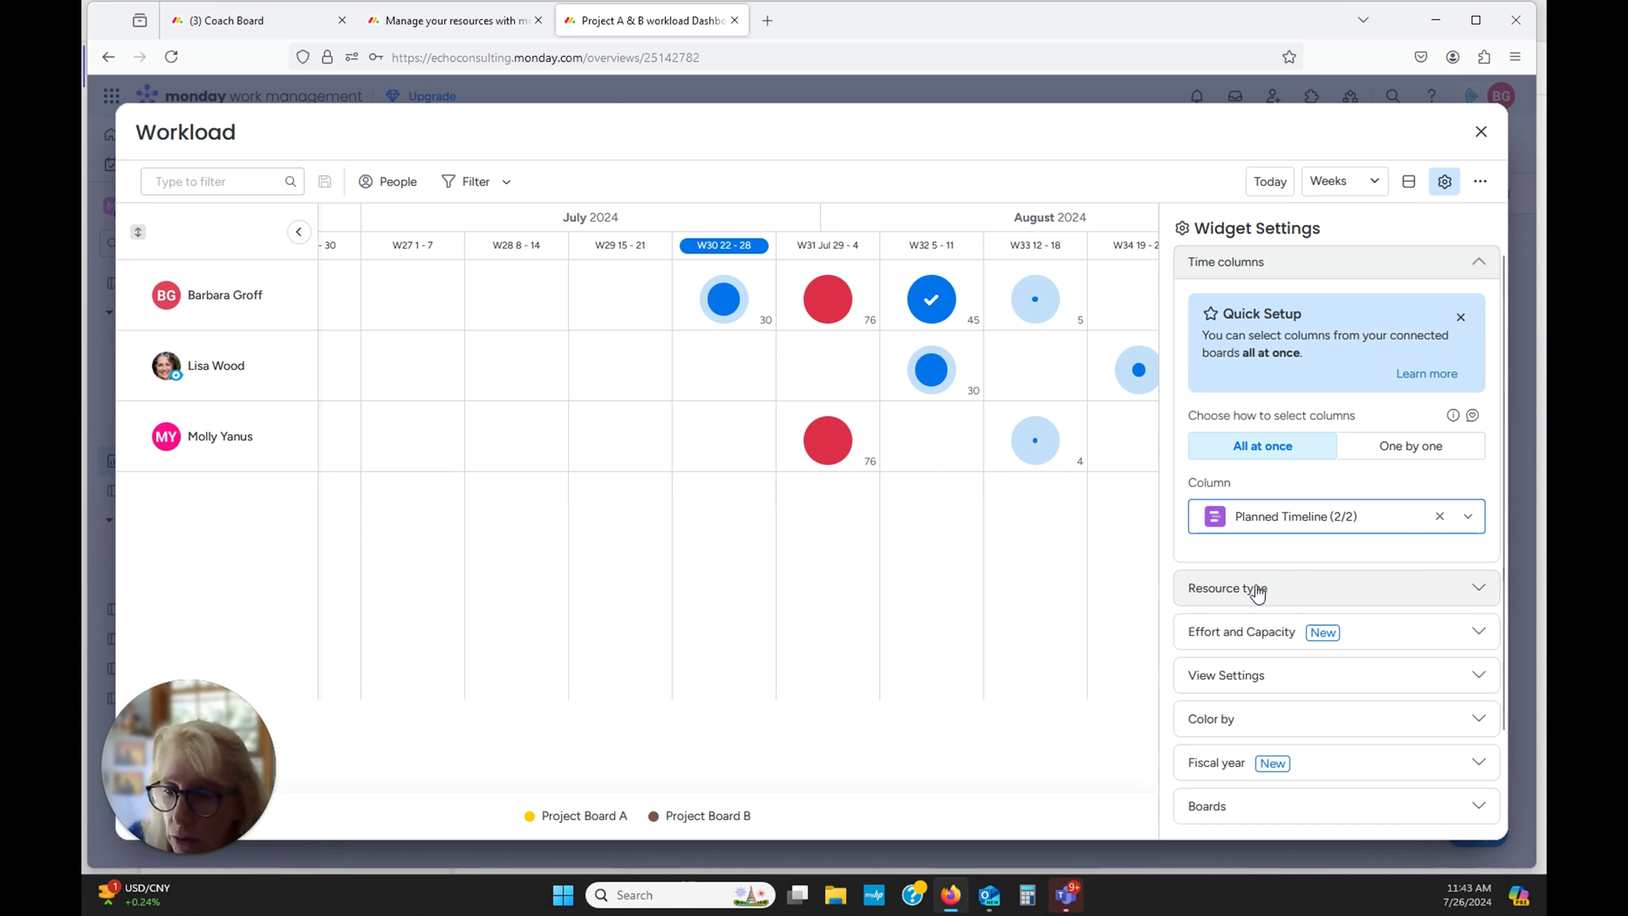
Step: Expand the Resource type section, which uses the Owner columns
click(1480, 595)
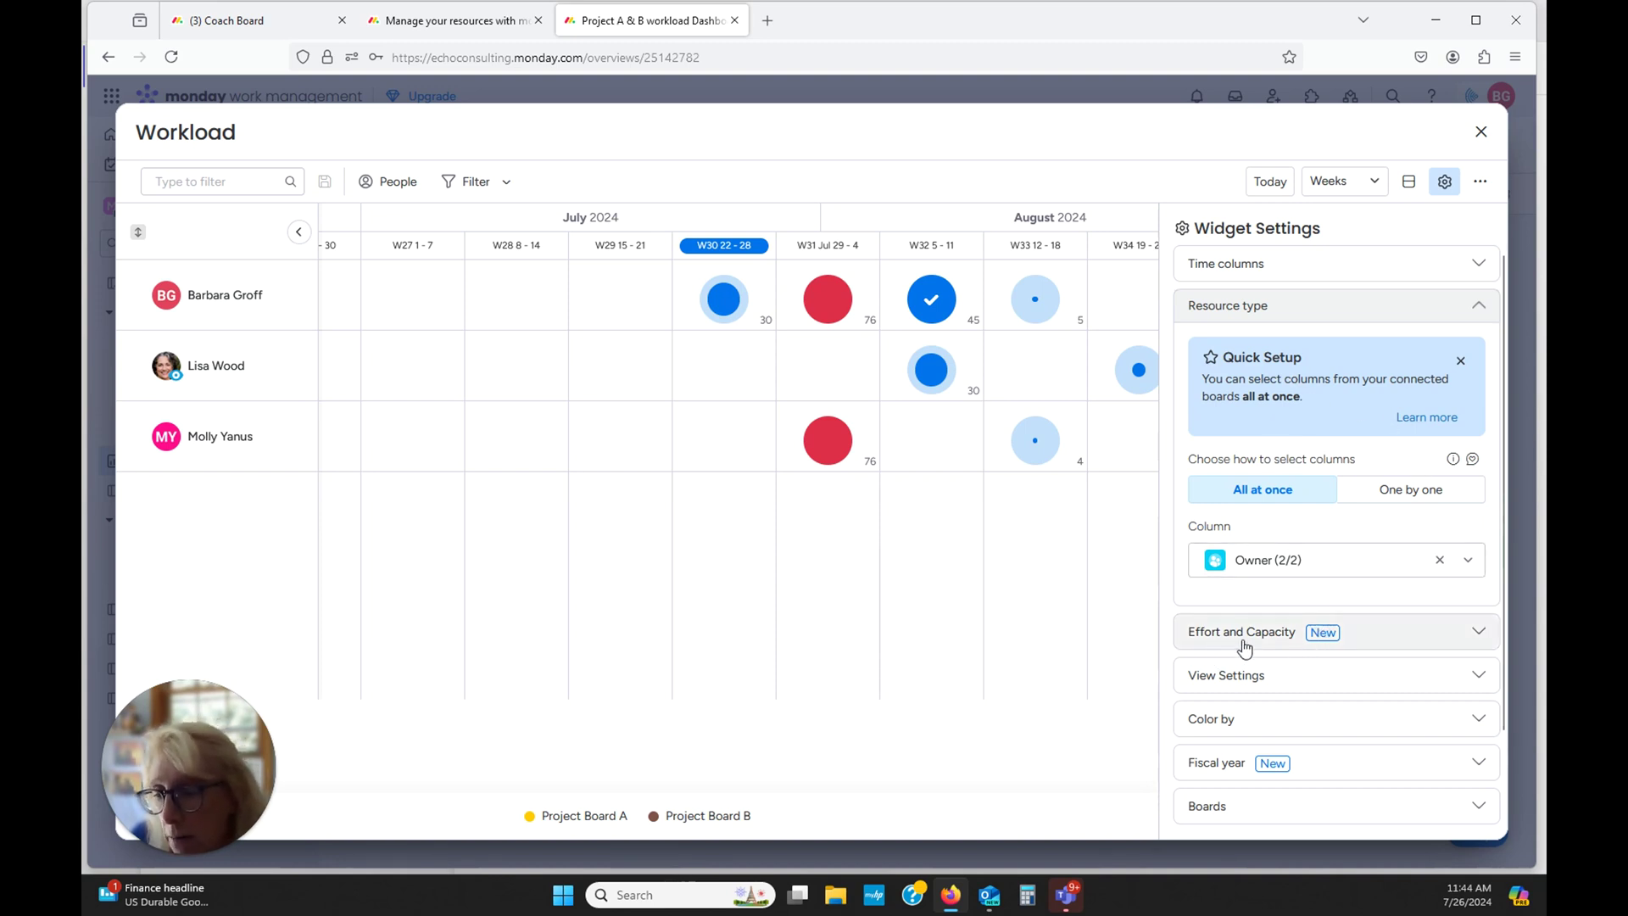
Step: Expand Effort and Capacity, try Sum, then leave effort division on Split
click(1326, 641)
mouse_move(1501, 407)
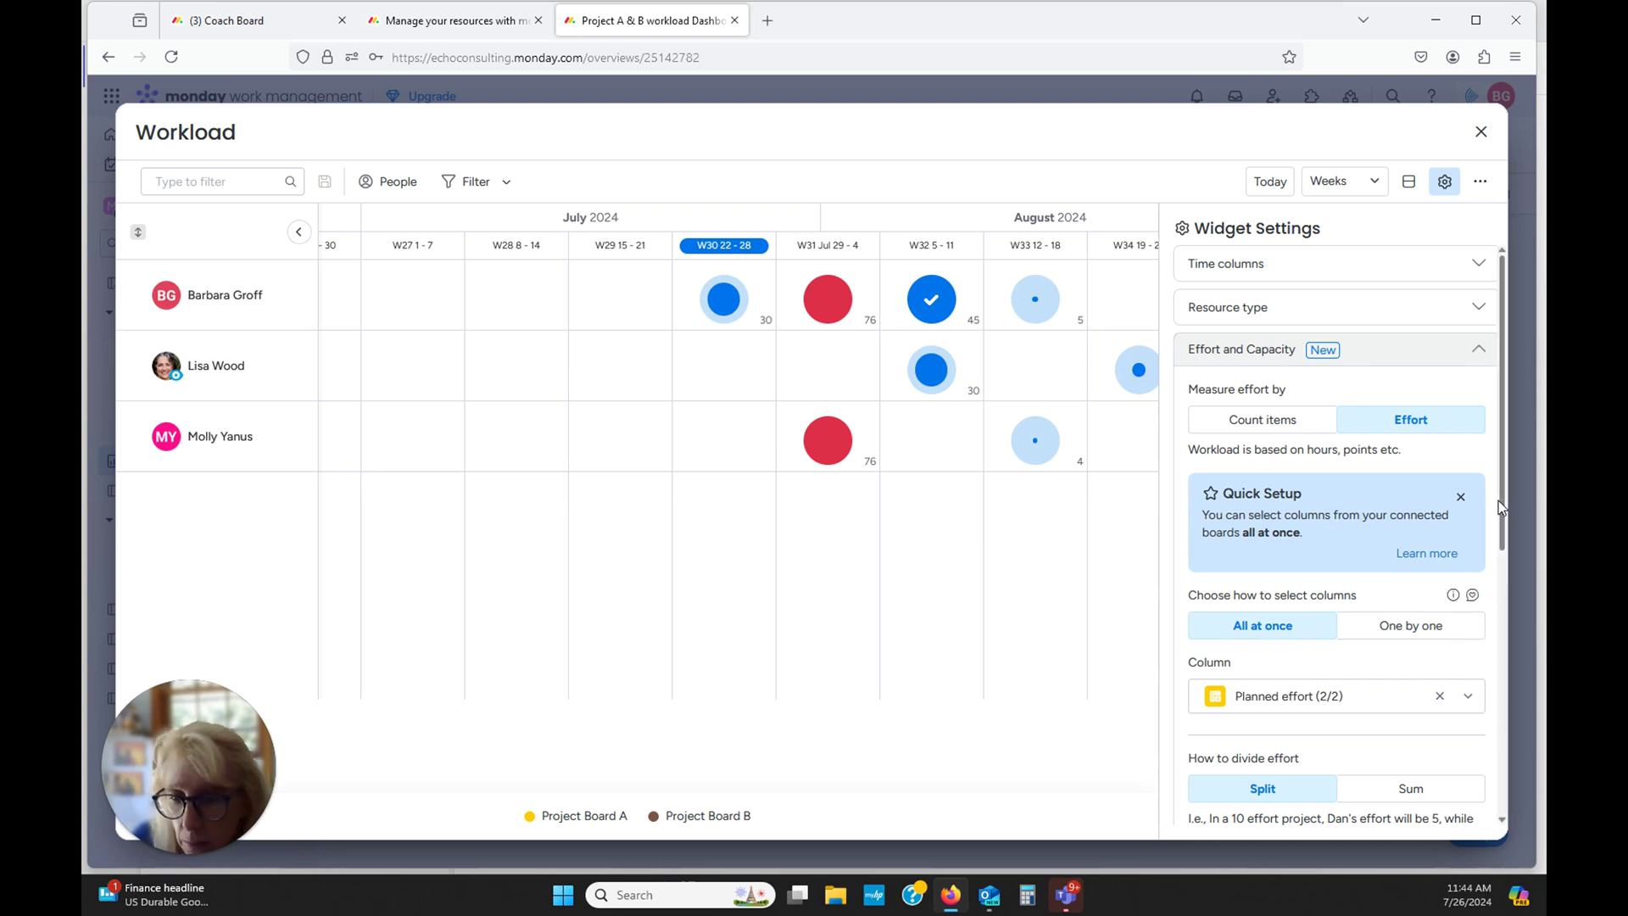
drag(1505, 495, 1508, 668)
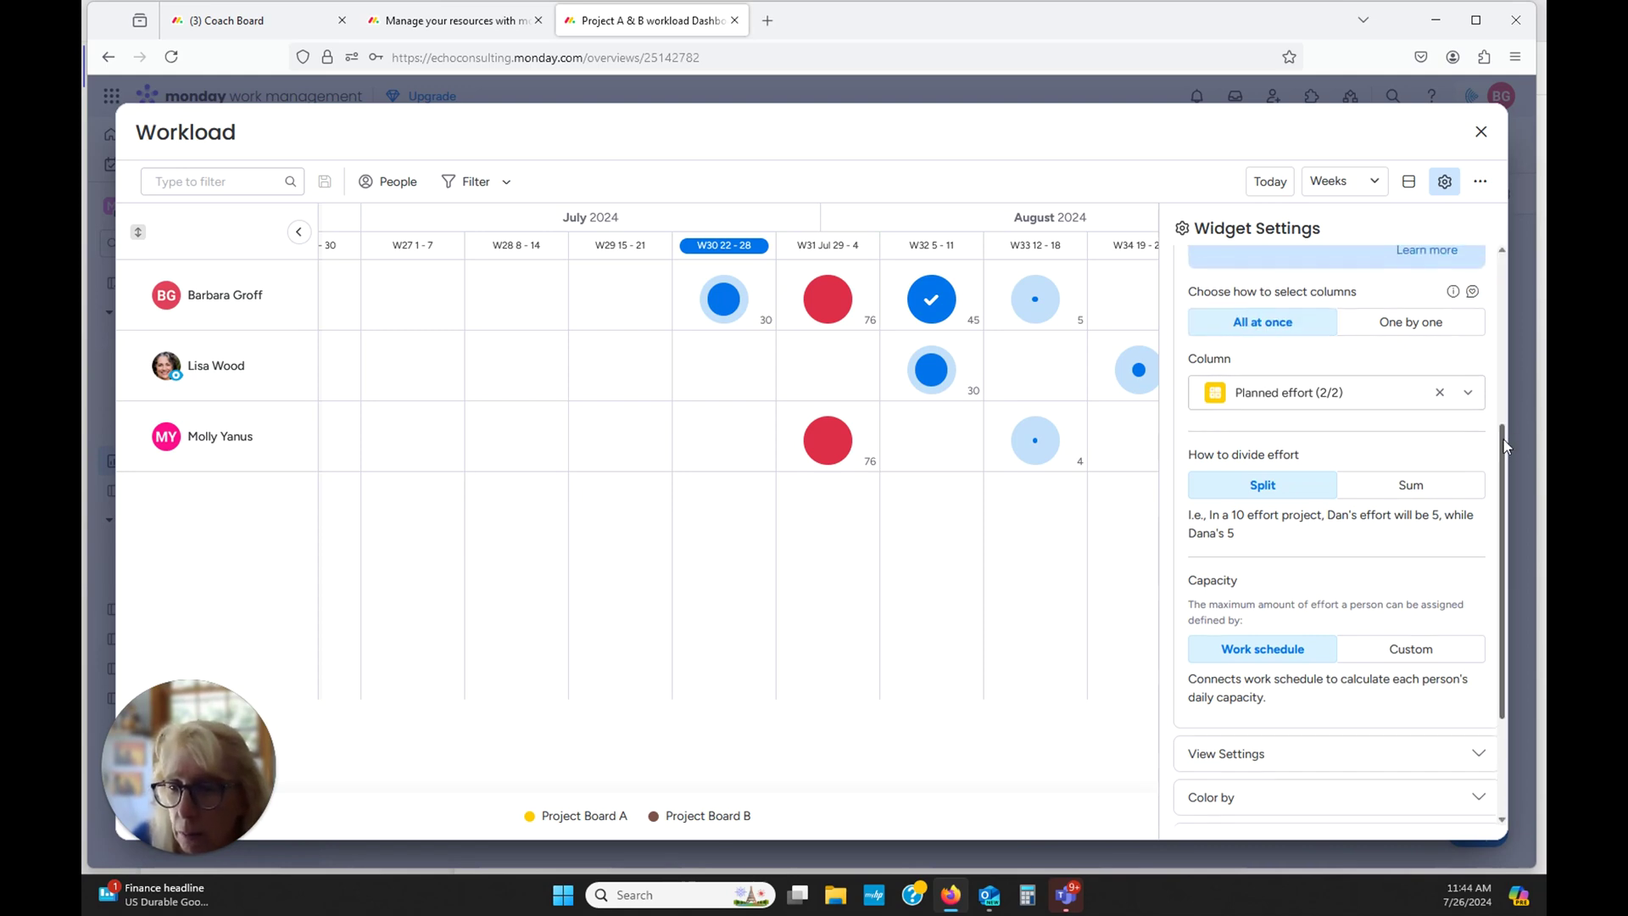
drag(1504, 461, 1513, 342)
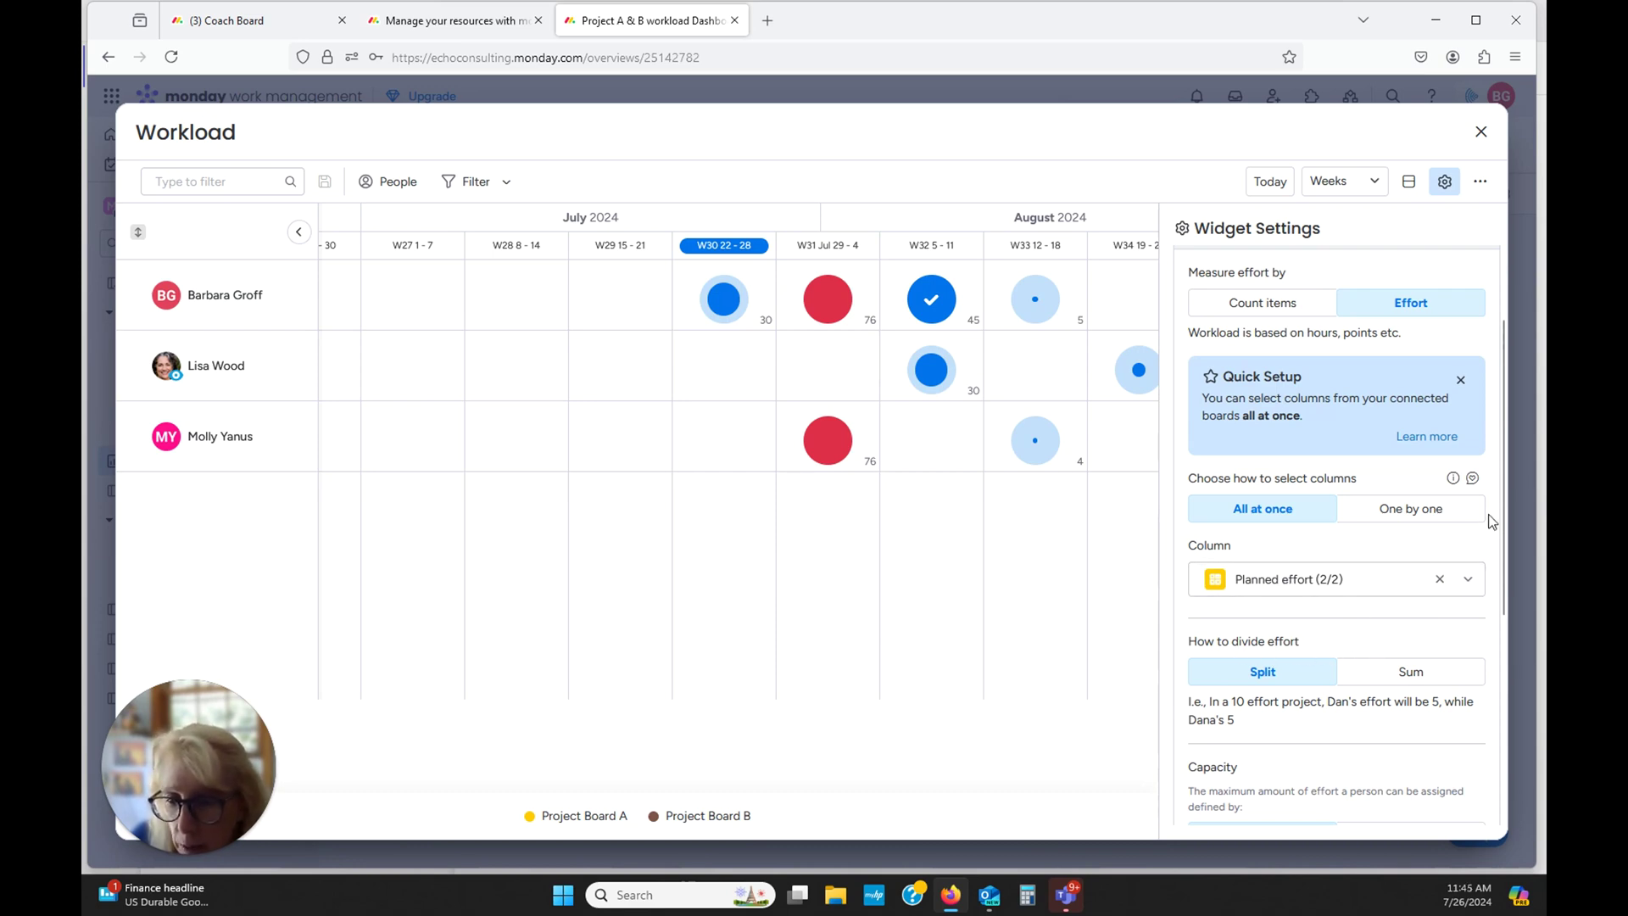
drag(1502, 490, 1498, 676)
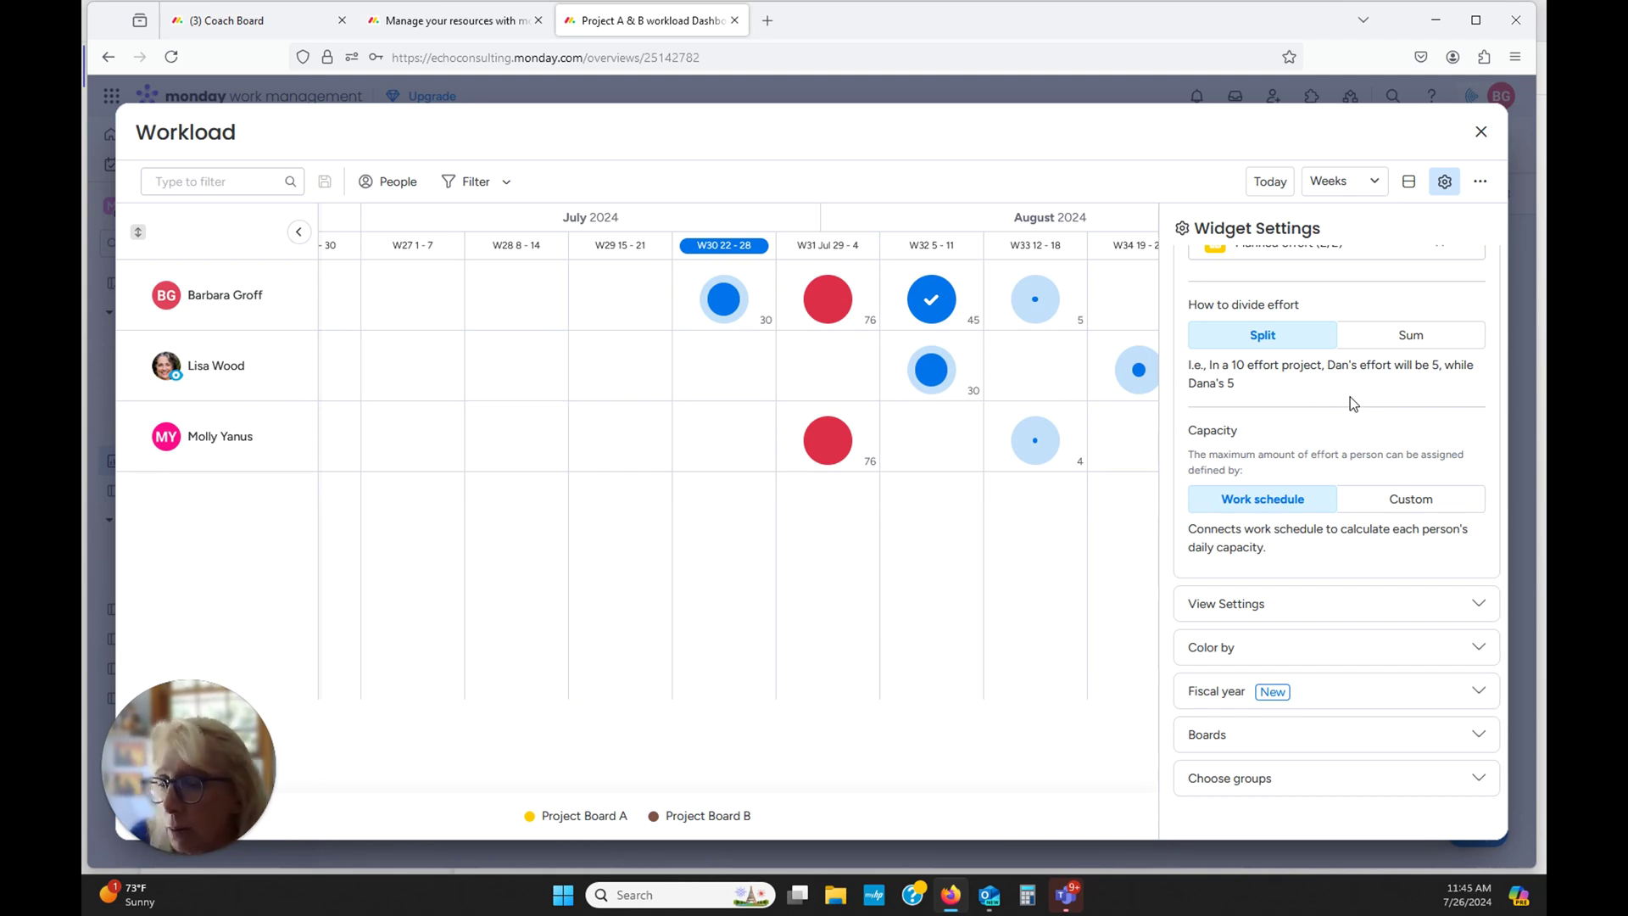
click(1397, 337)
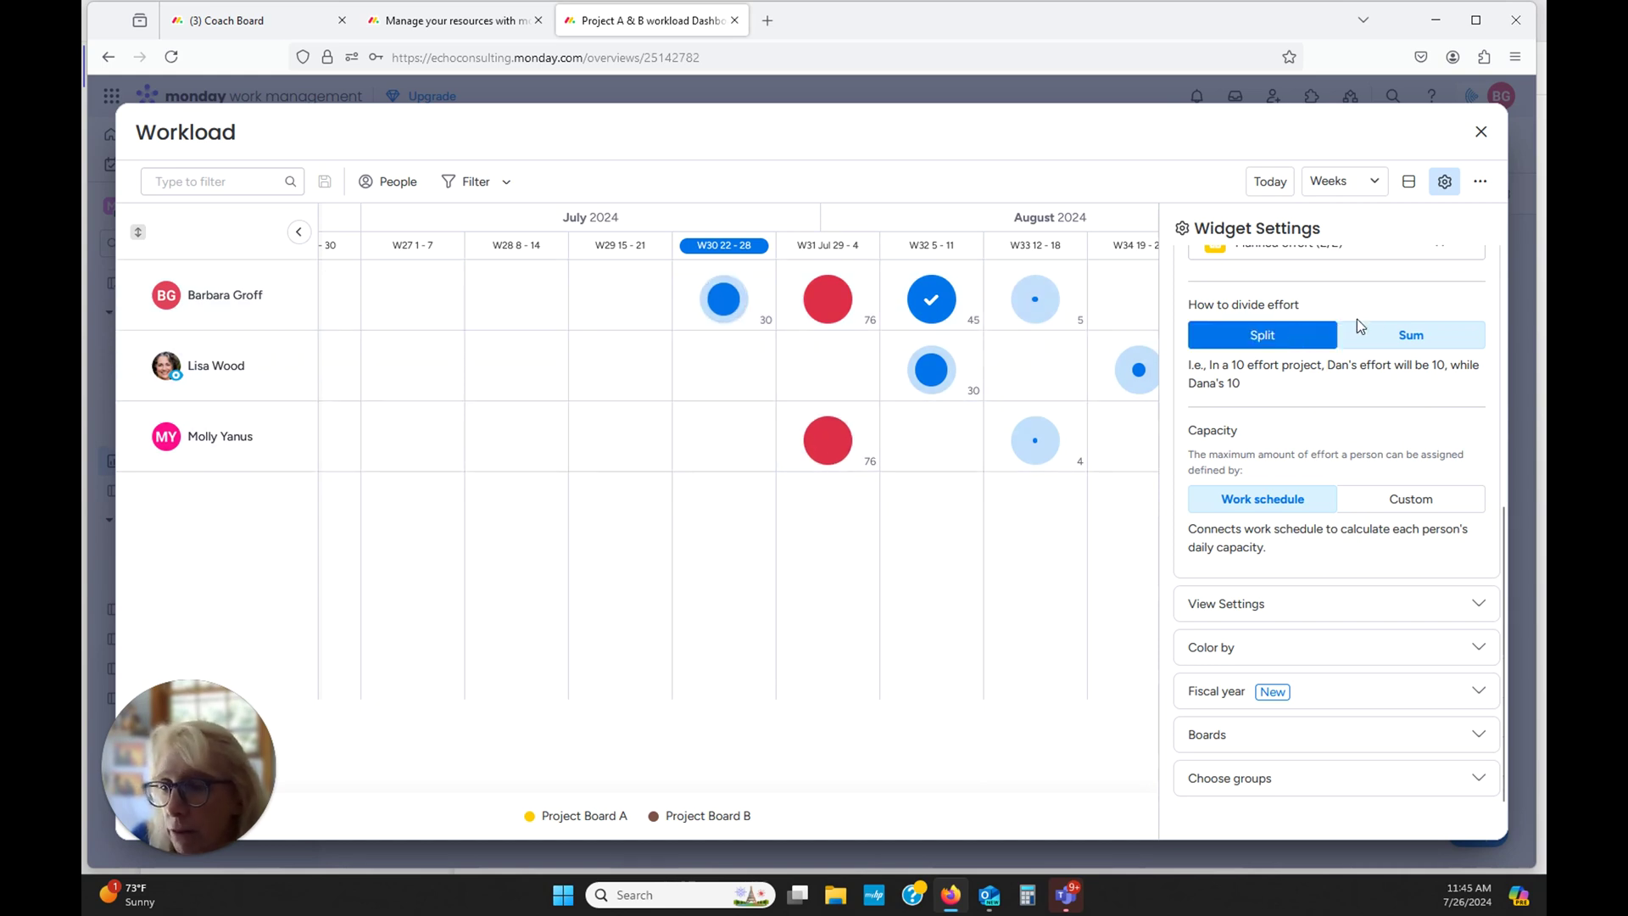
click(1259, 335)
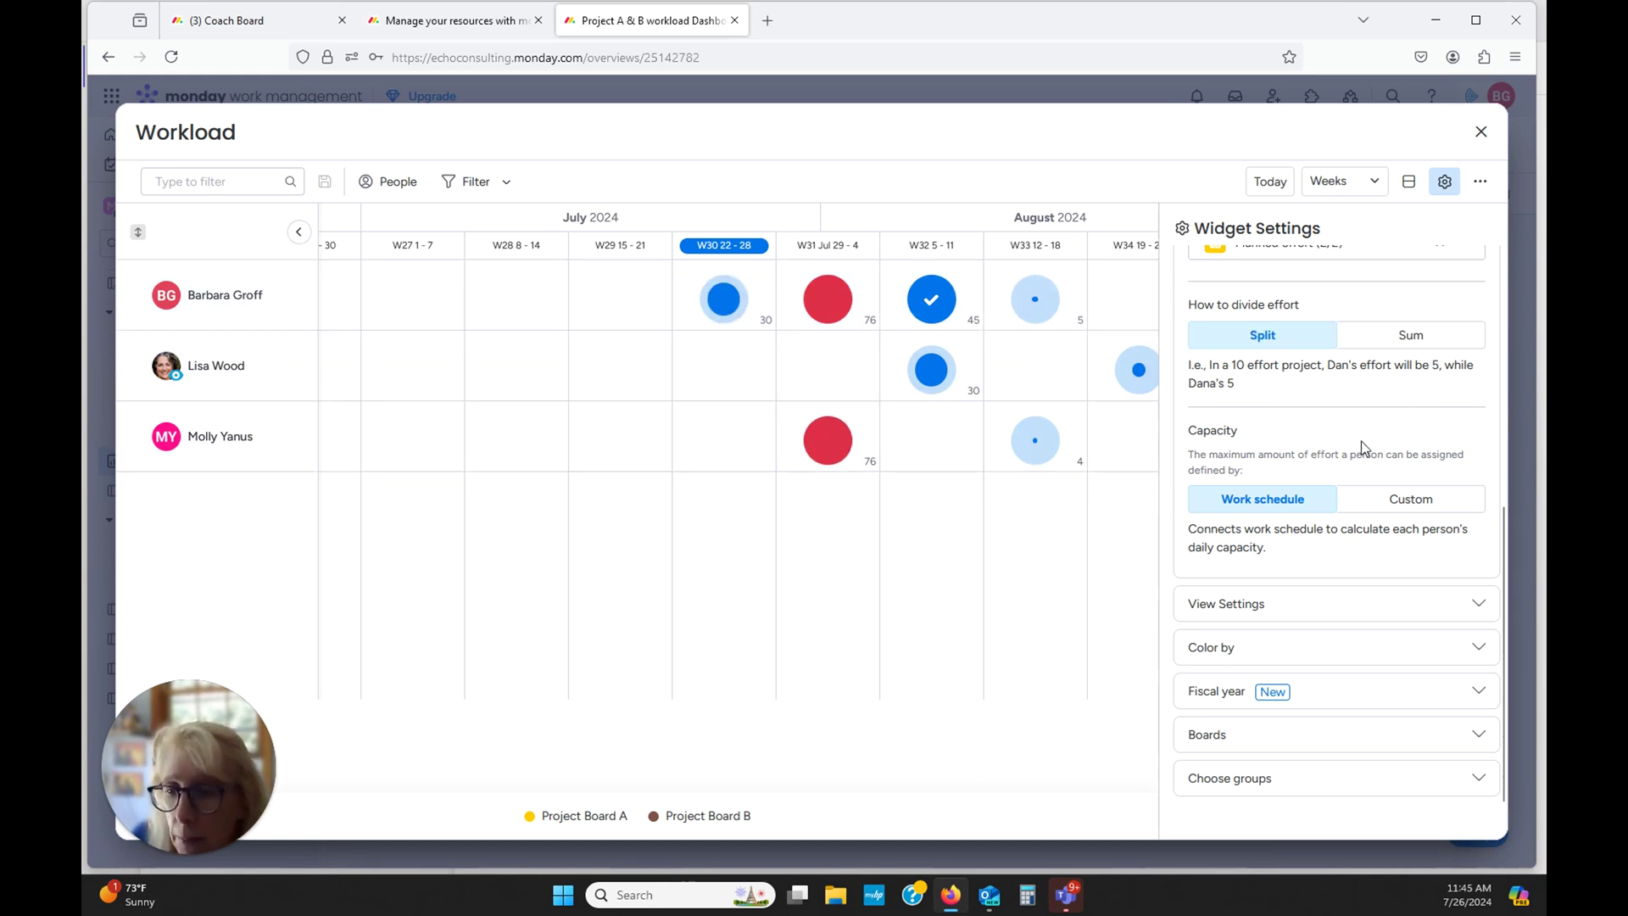
mouse_move(1504, 524)
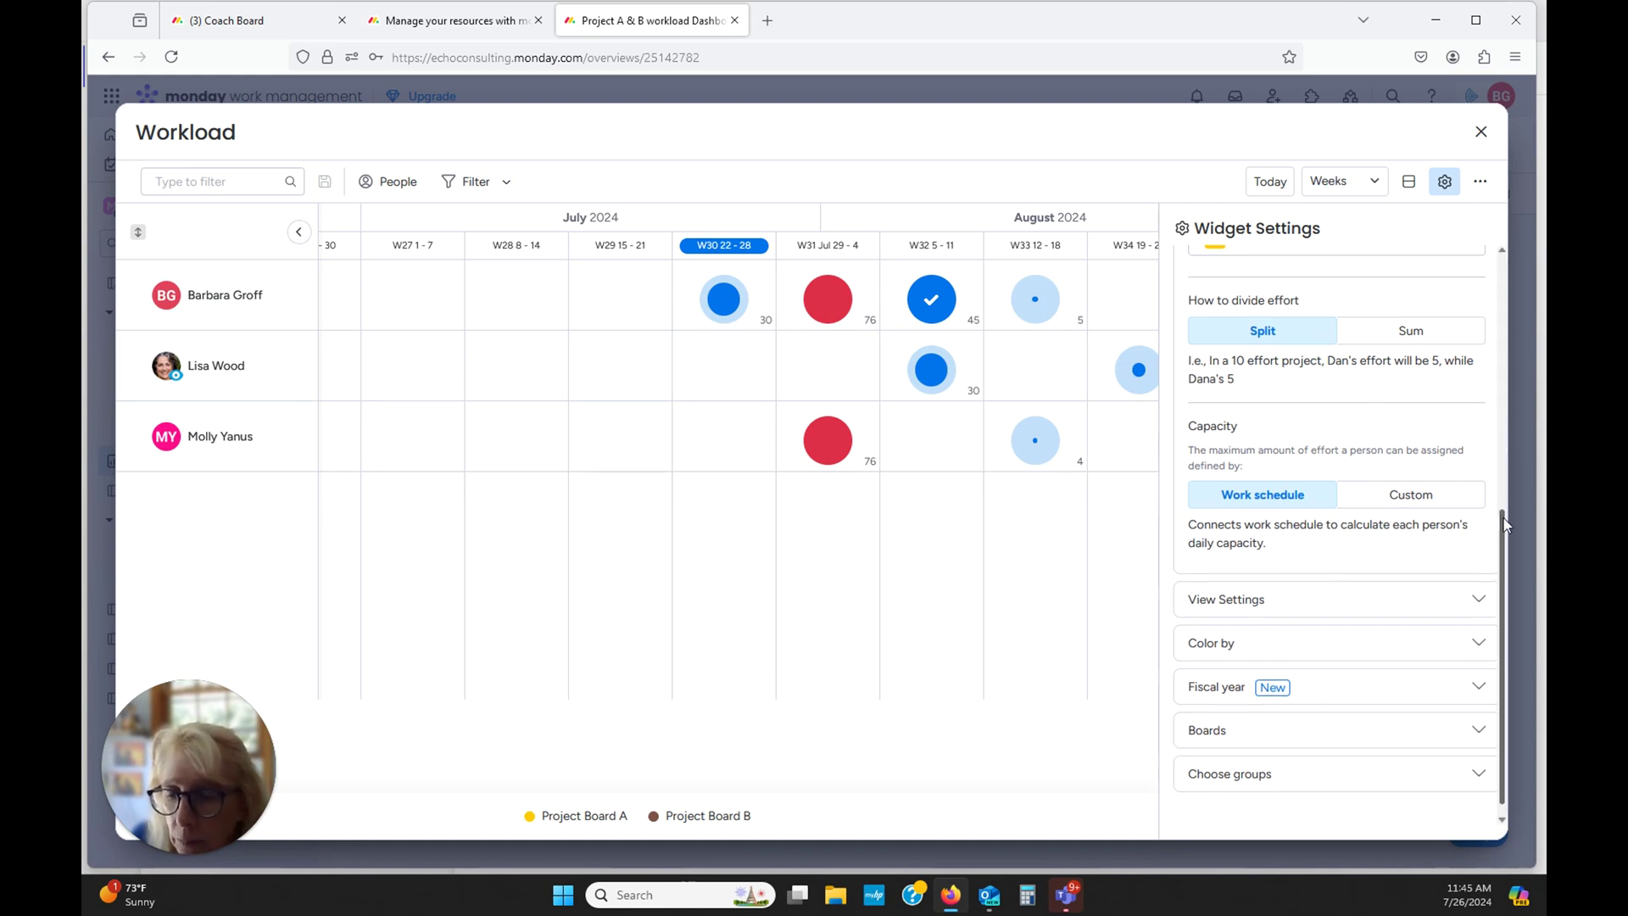
scroll(1502, 519, down, 1)
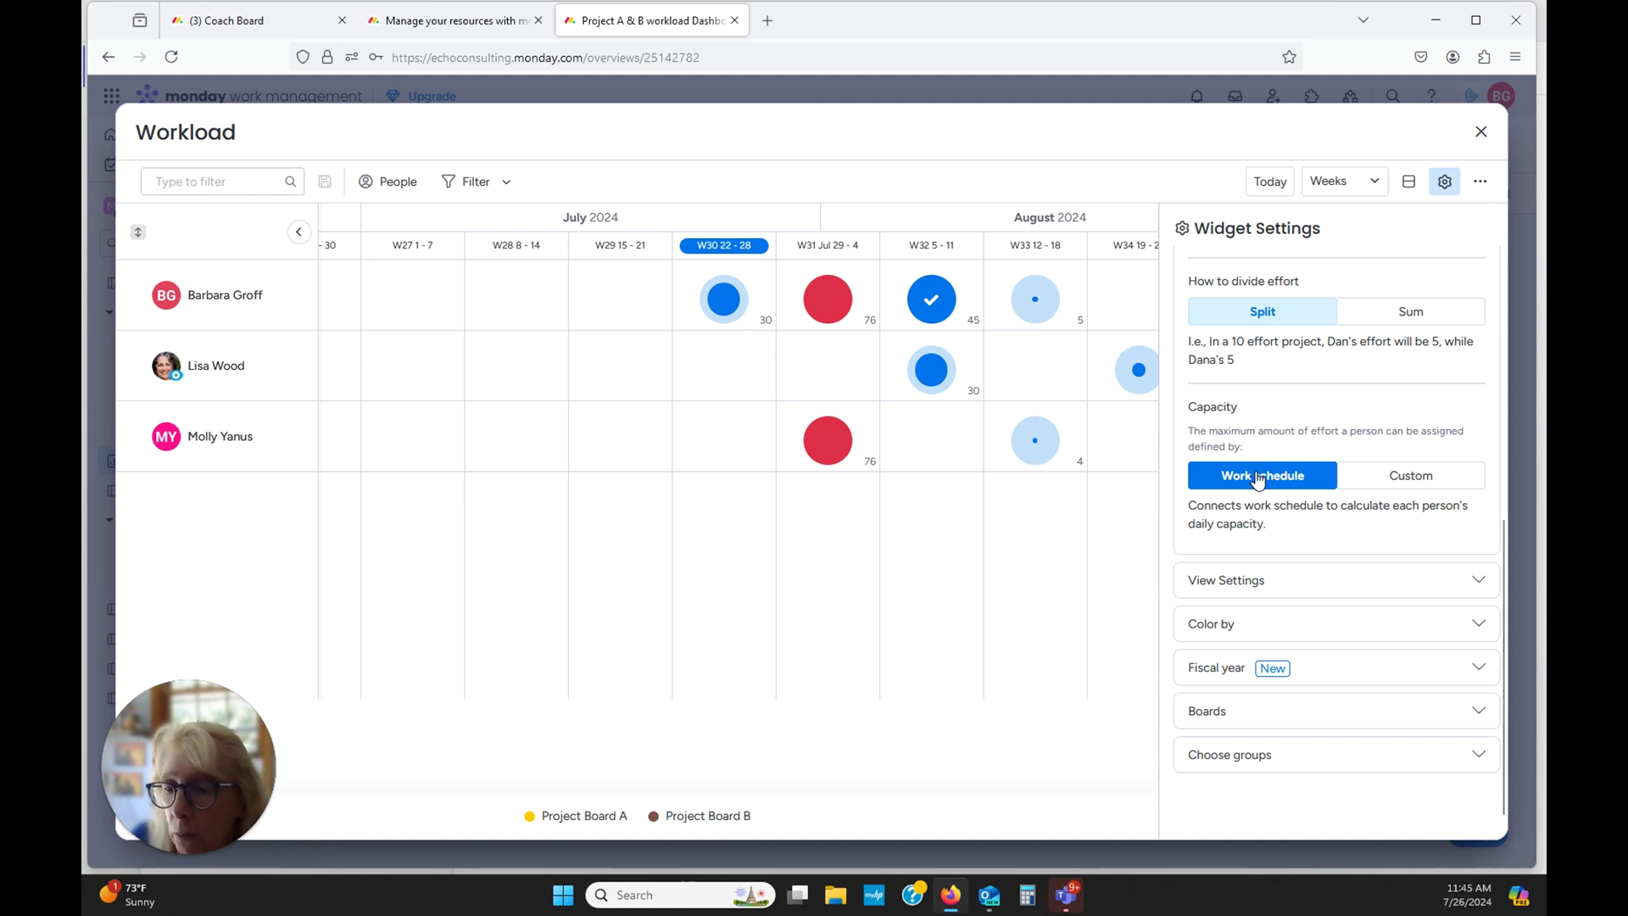
Step: Switch capacity from work schedules to a custom weekly capacity of 15 per person
click(1401, 475)
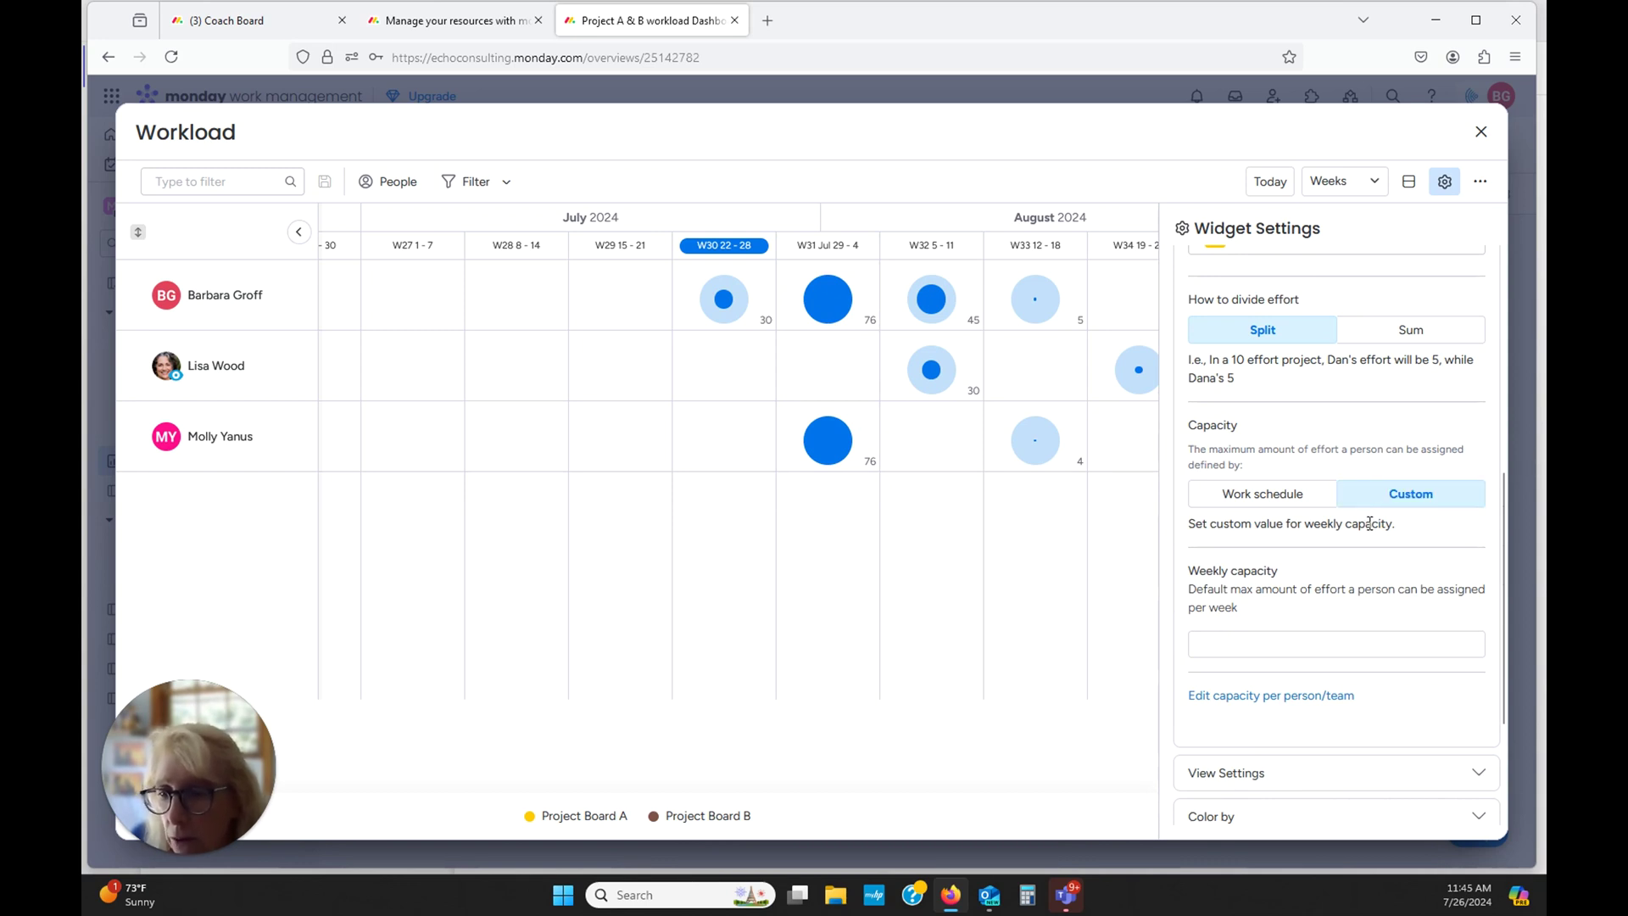
click(1208, 643)
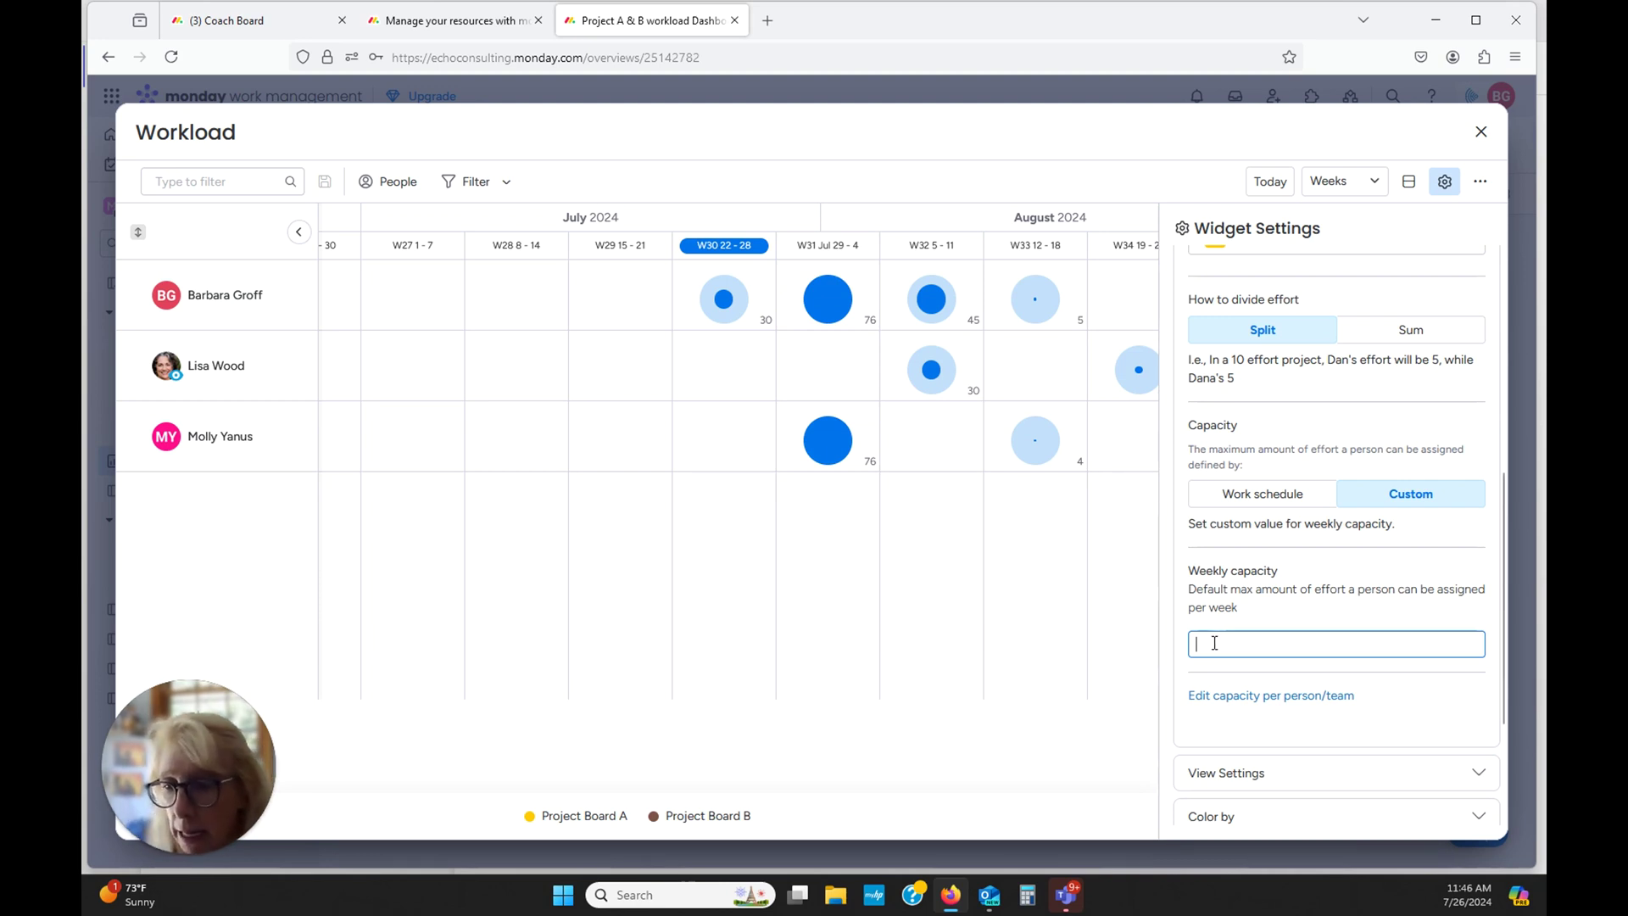
click(1272, 496)
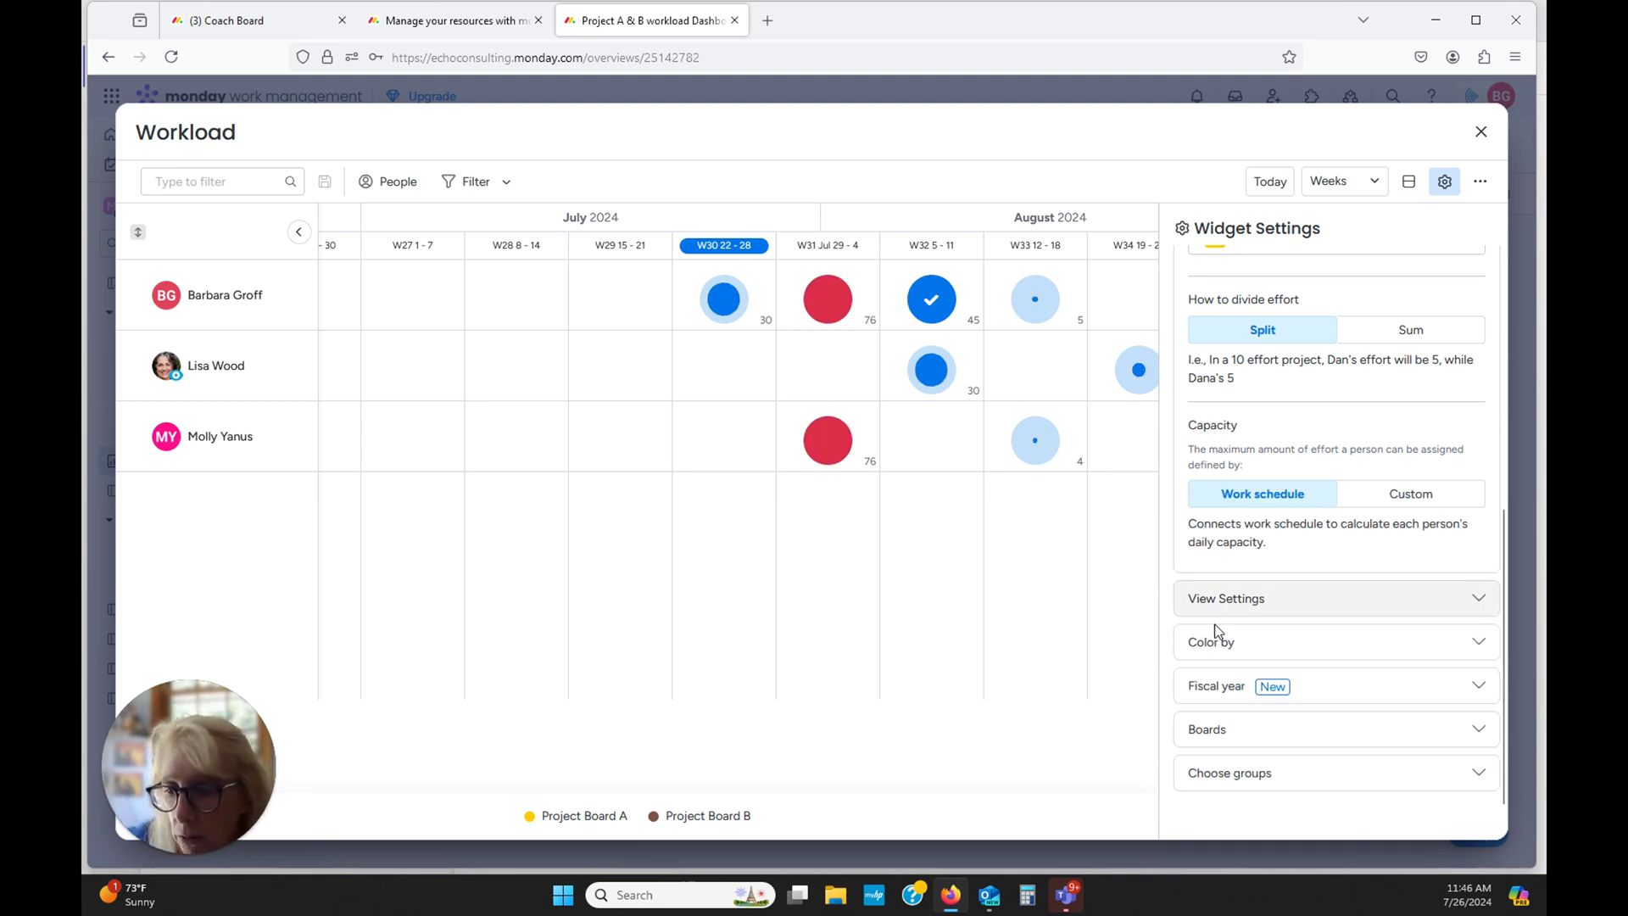
click(1393, 499)
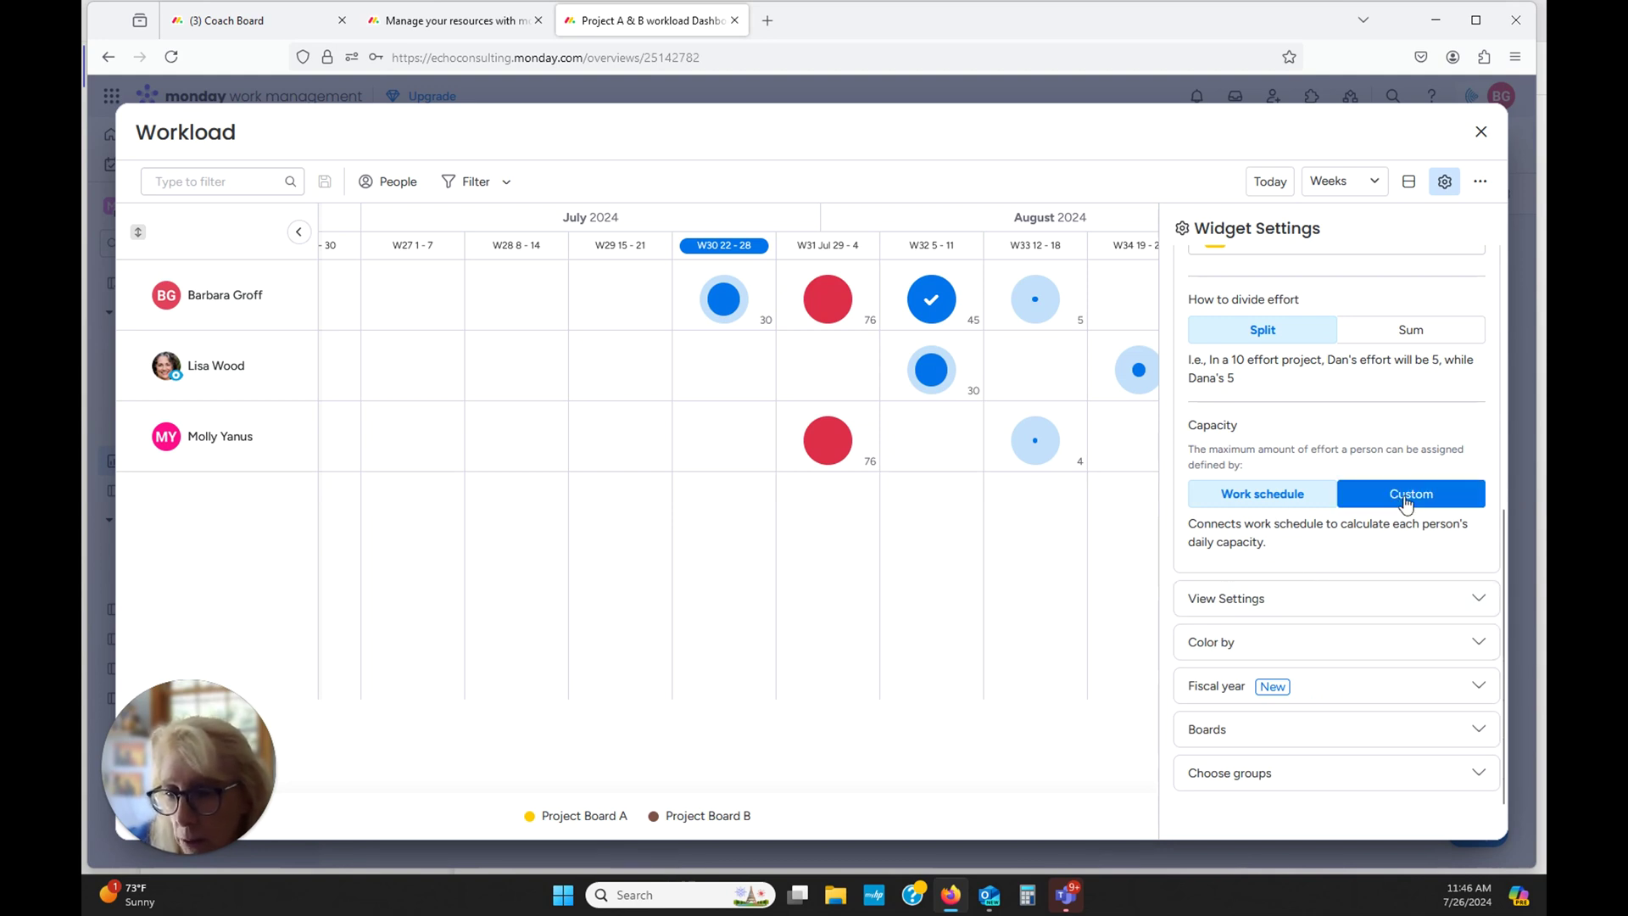
click(1215, 645)
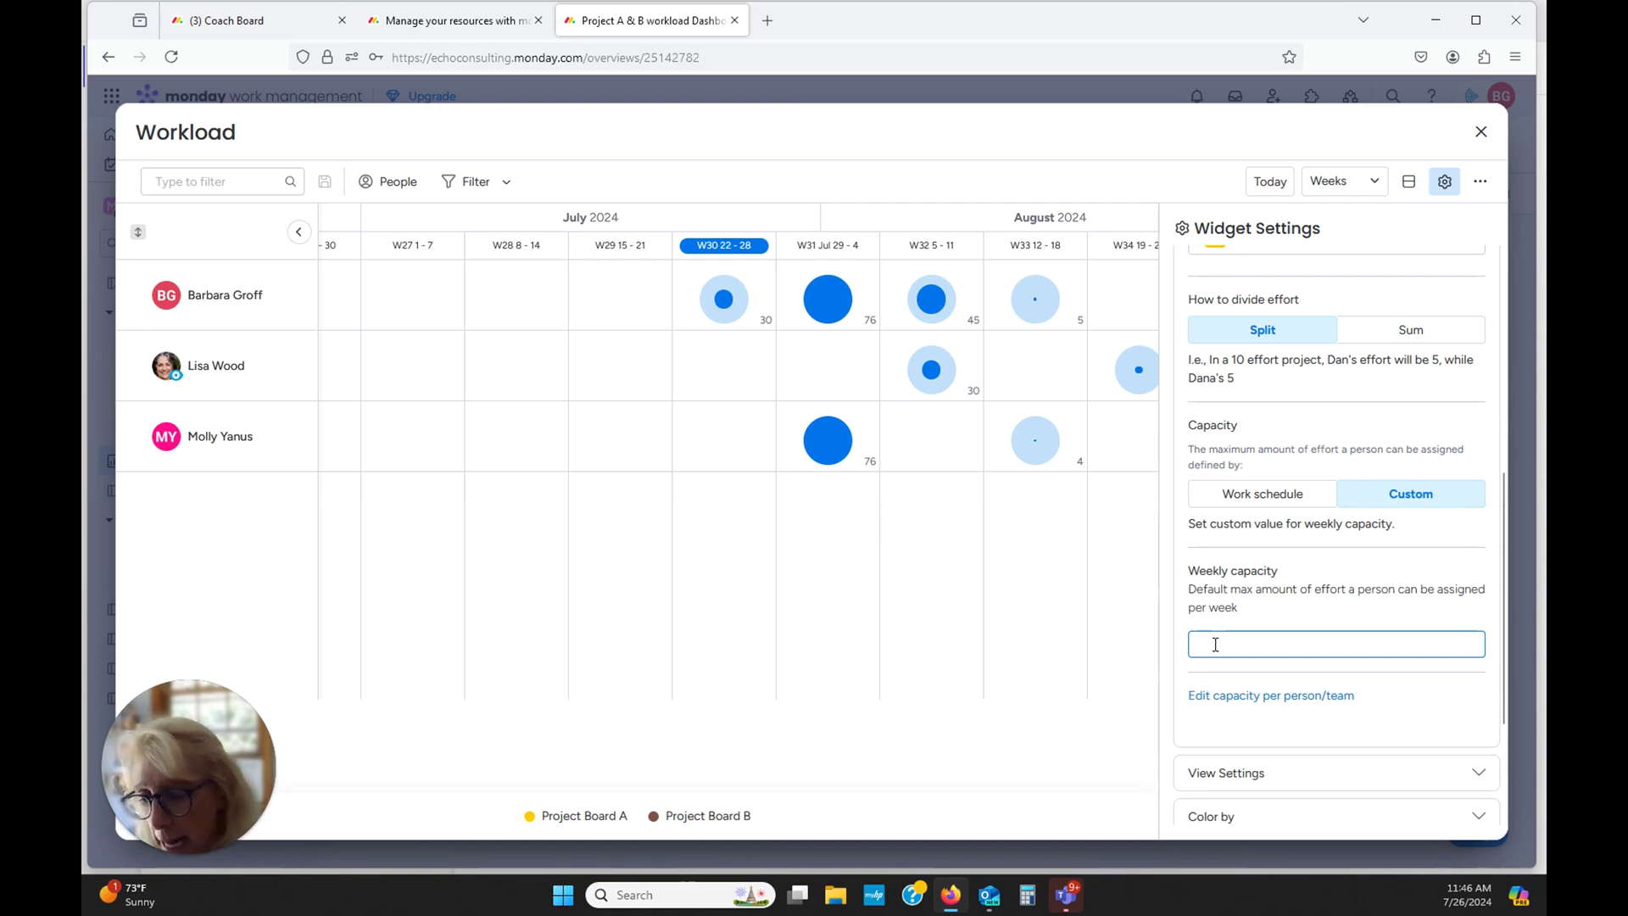
text(2)
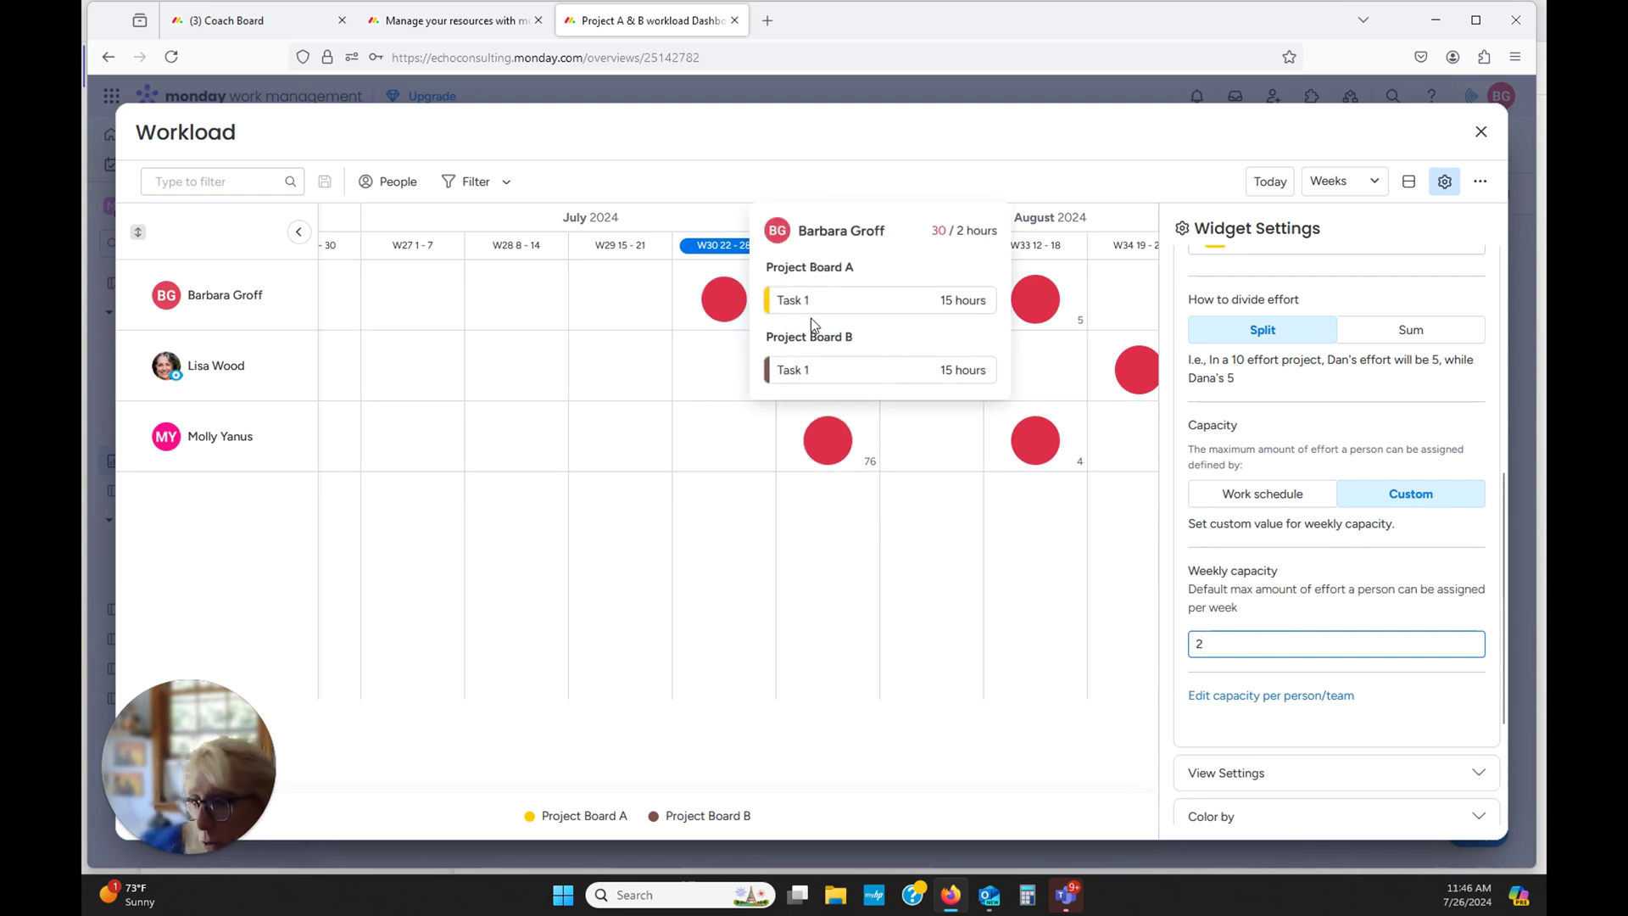
mouse_move(827, 299)
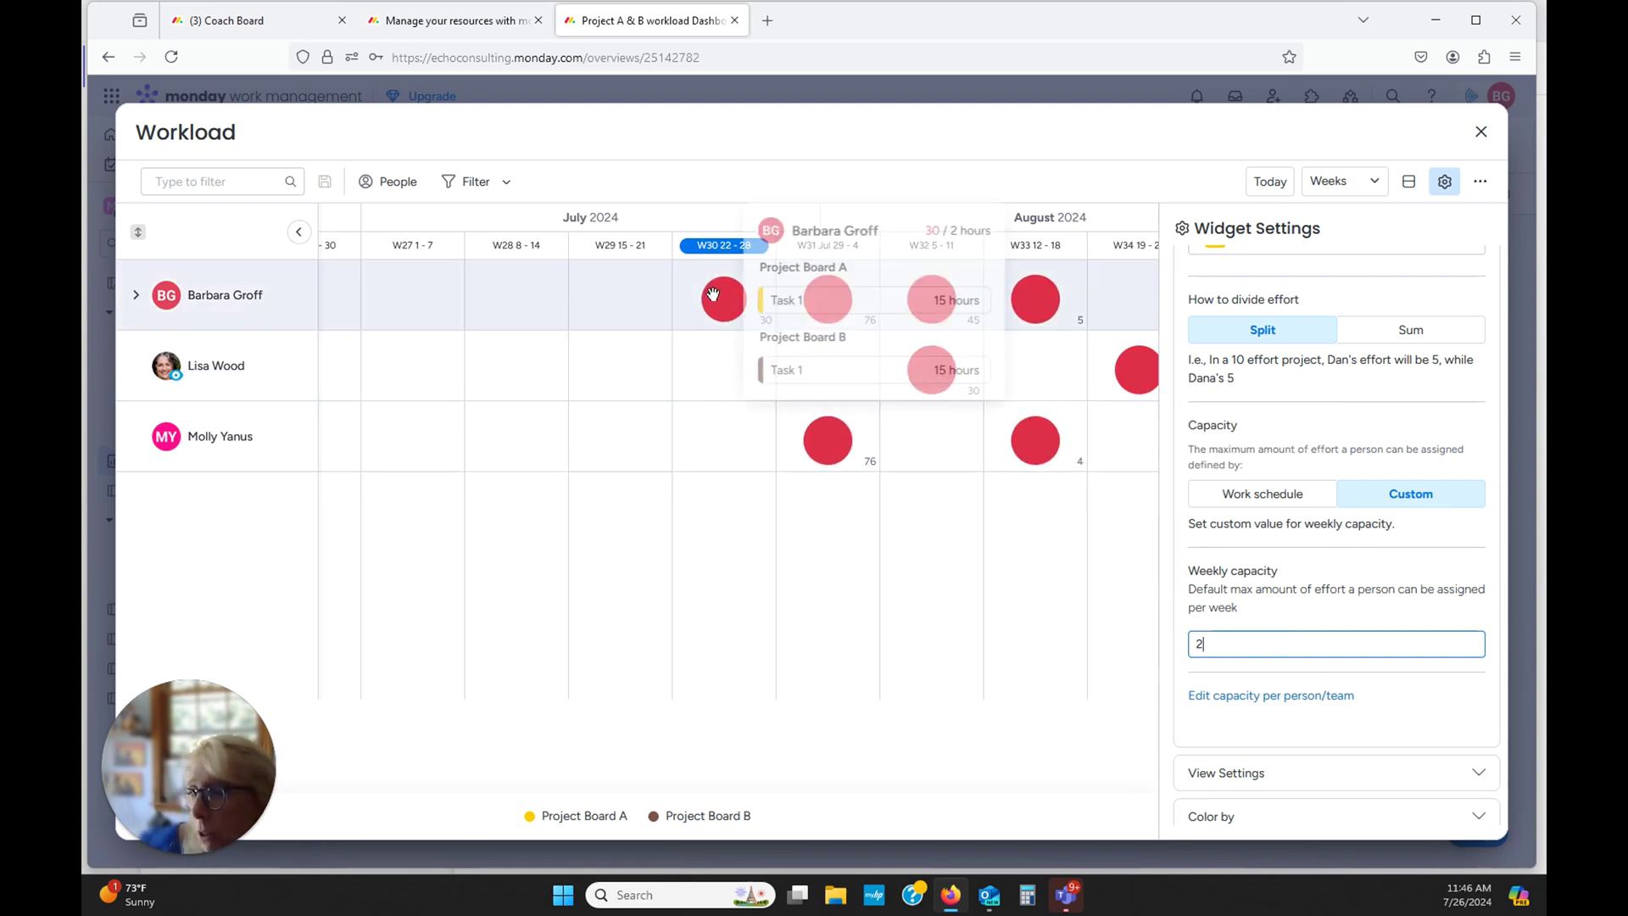
mouse_move(722, 301)
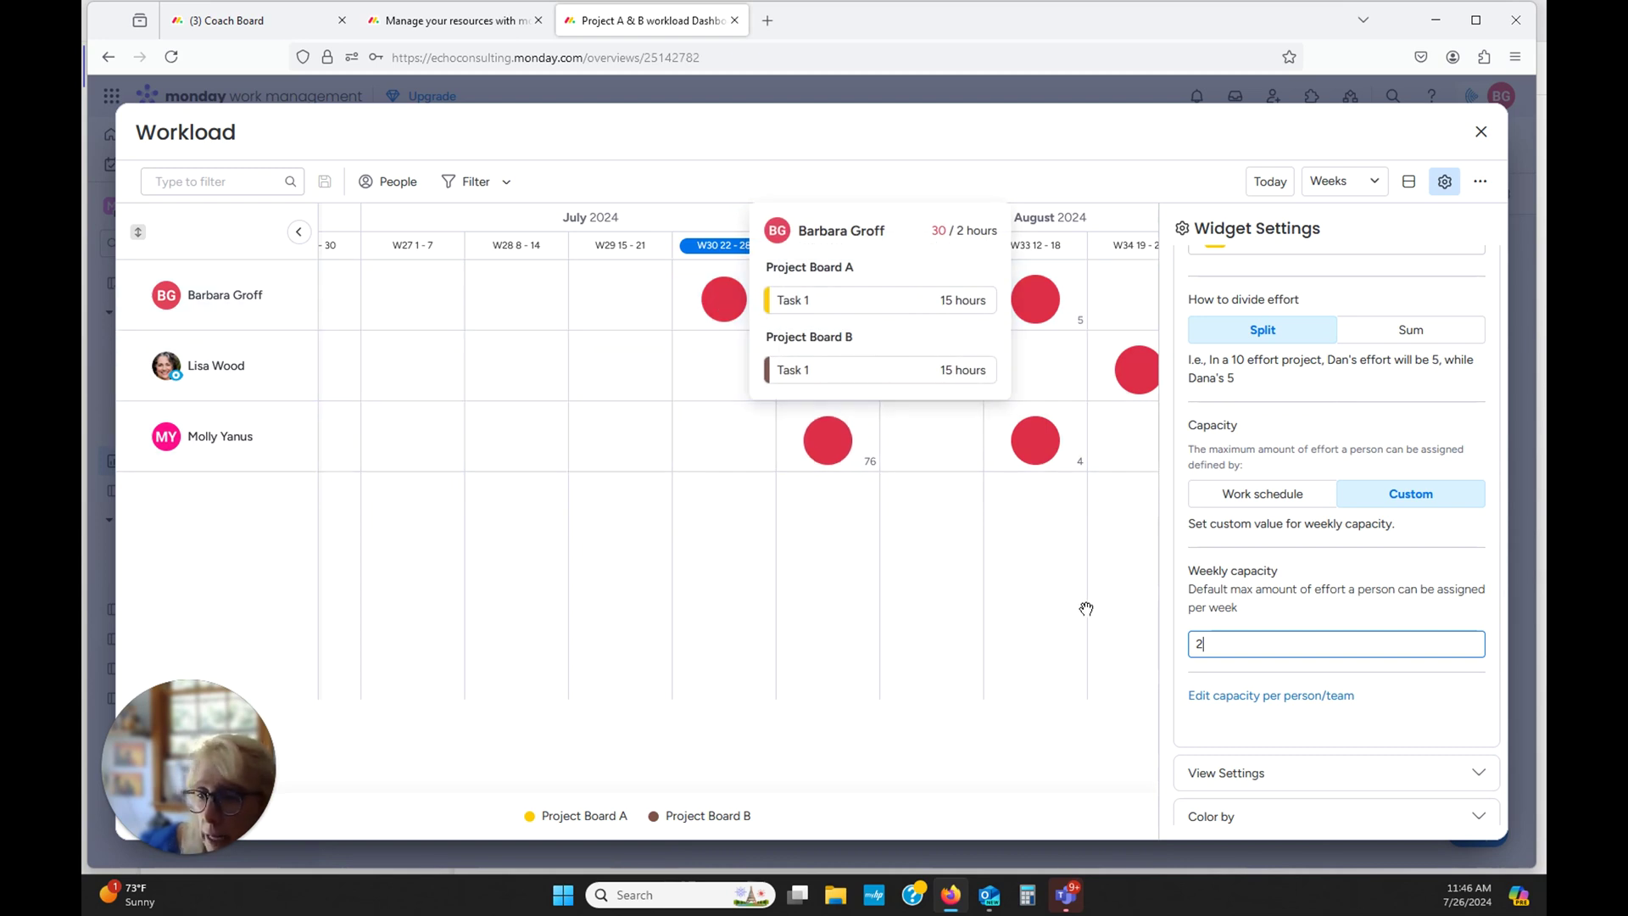
key(BackSpace)
text(10)
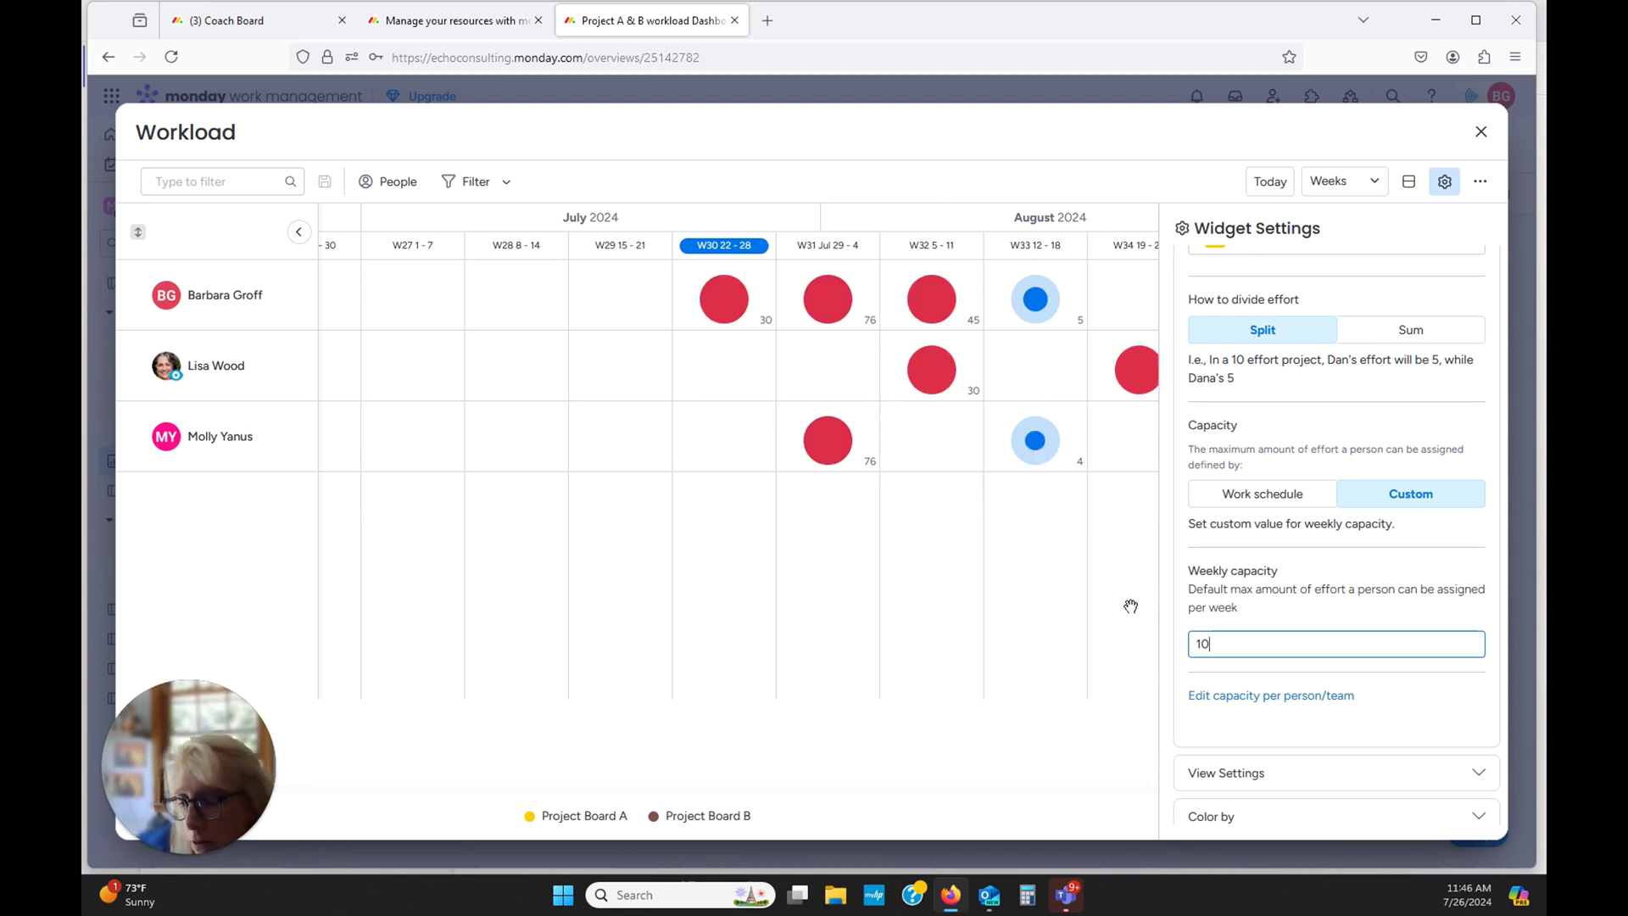
key(BackSpace)
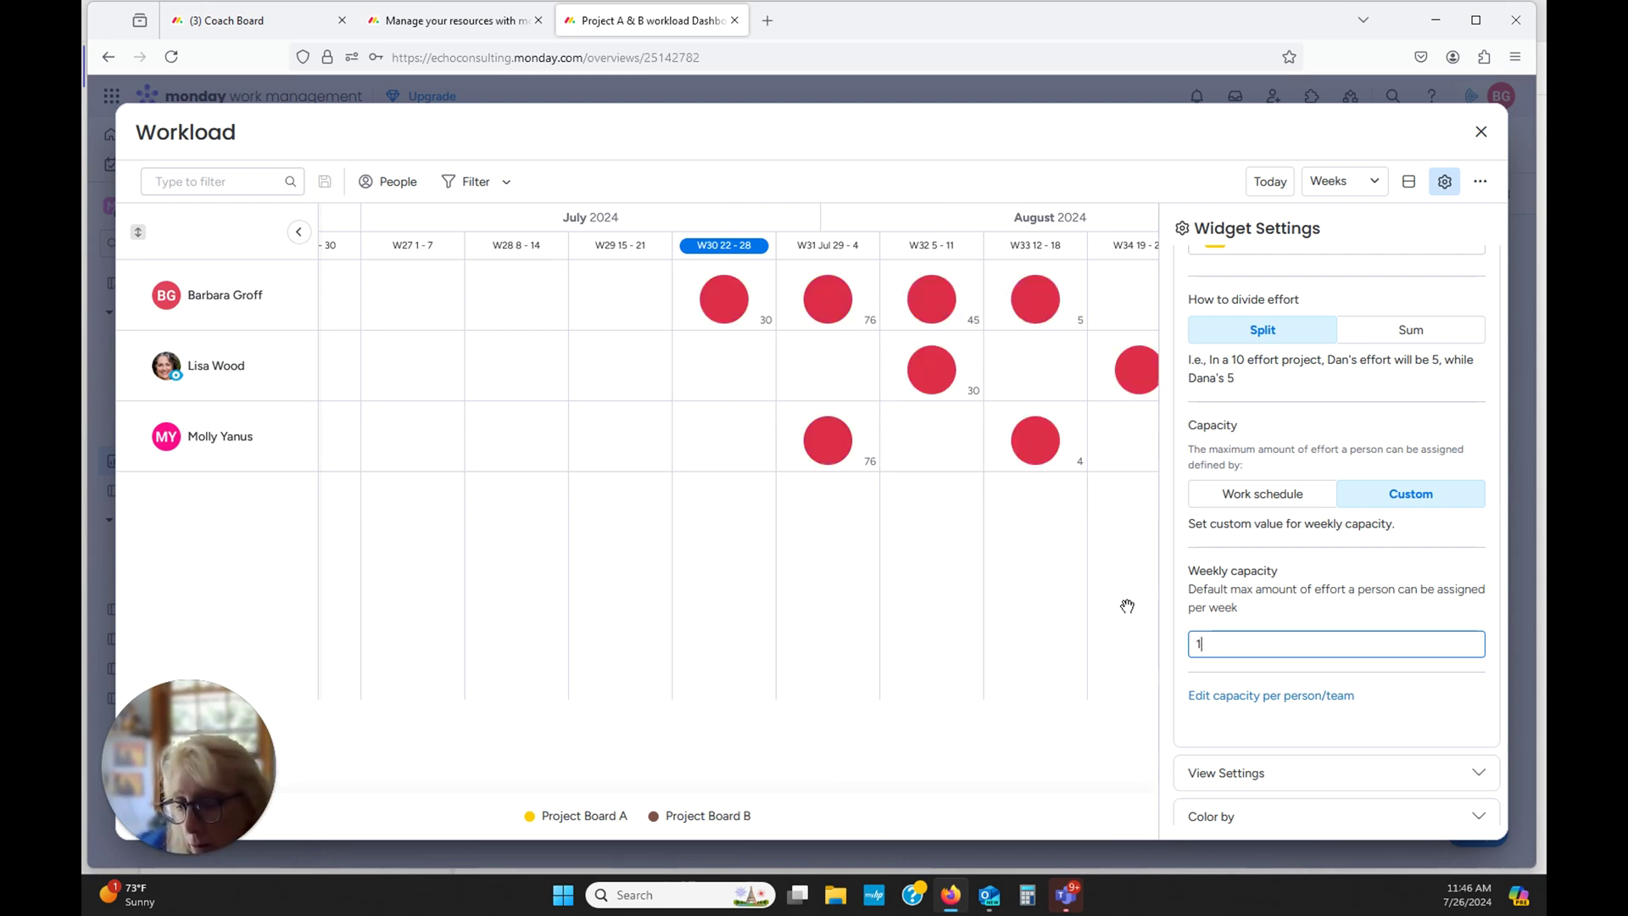
text(5)
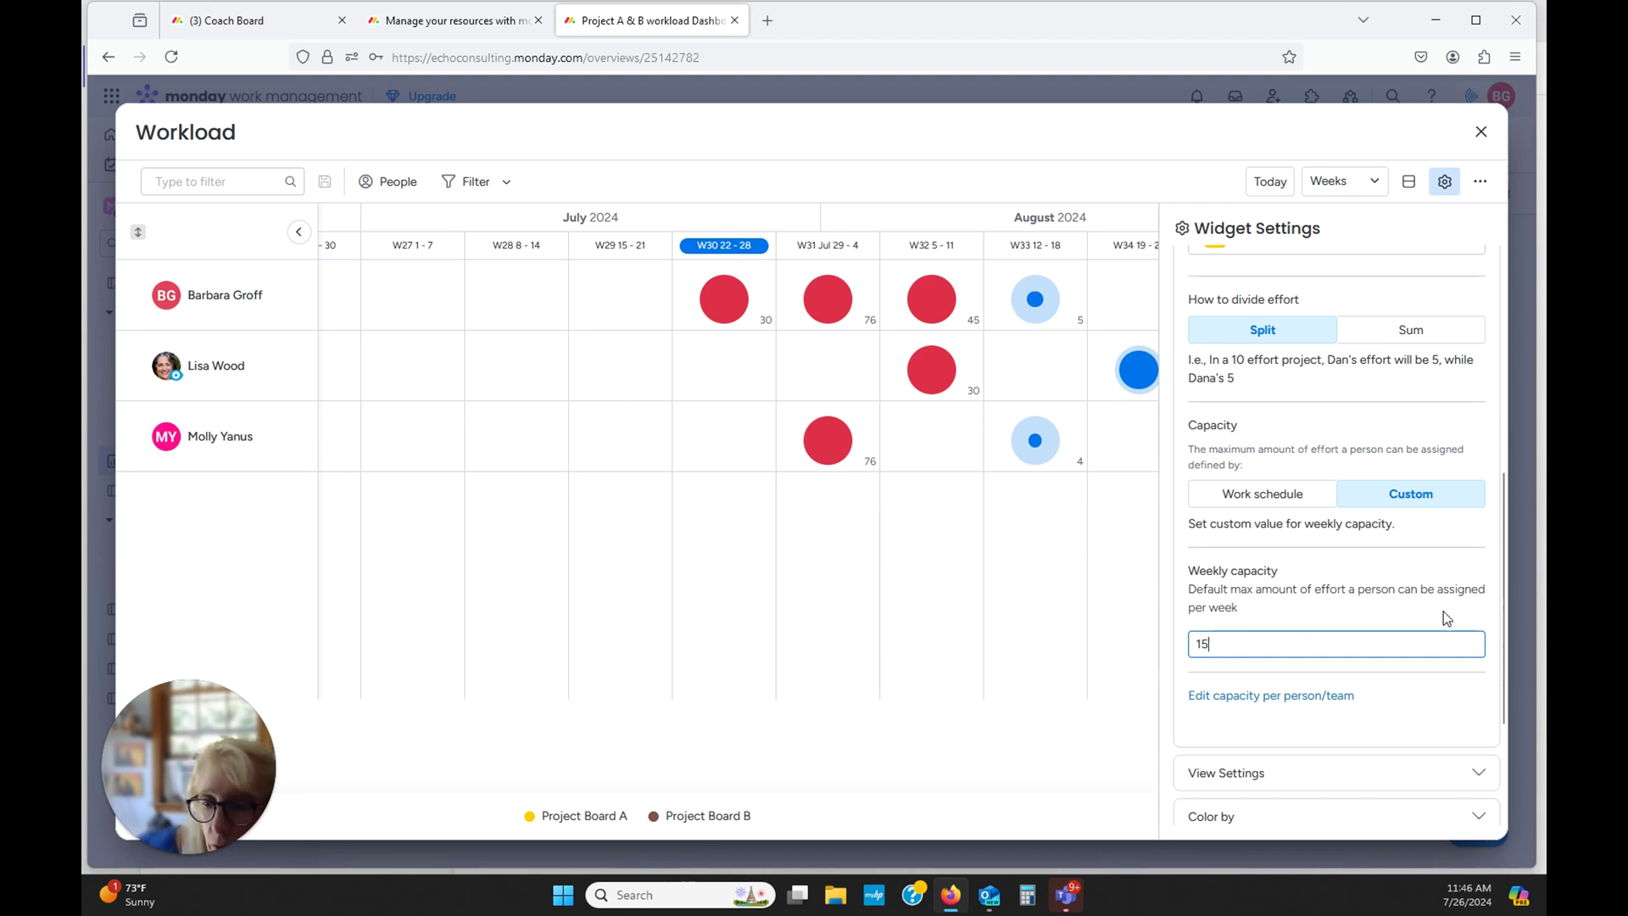
drag(1503, 554, 1490, 665)
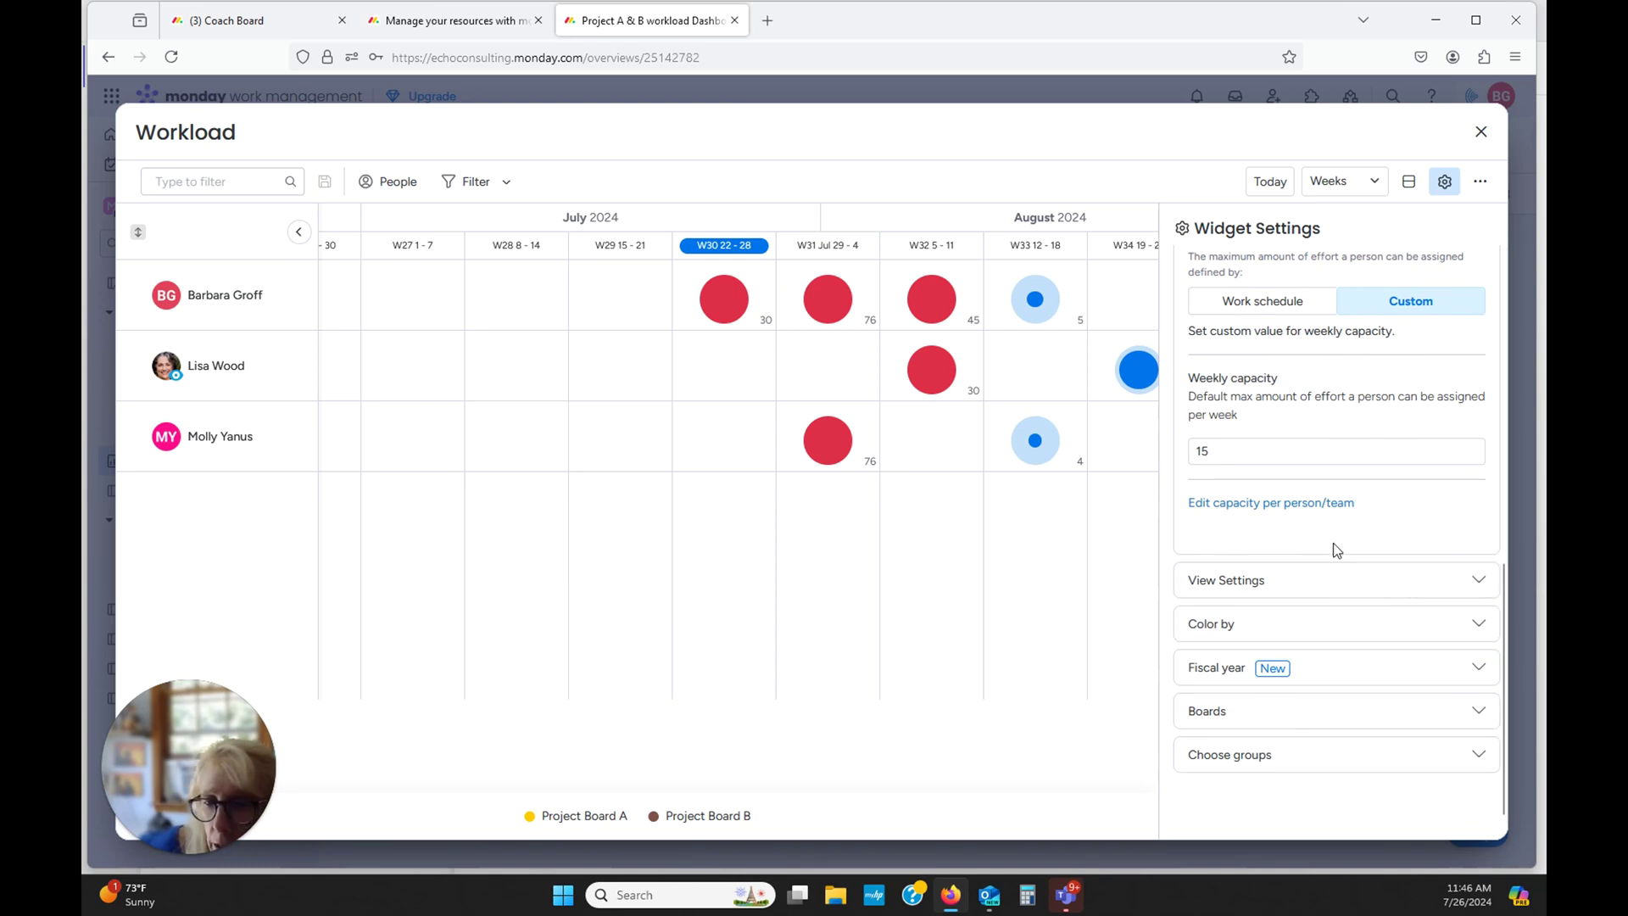
click(1284, 506)
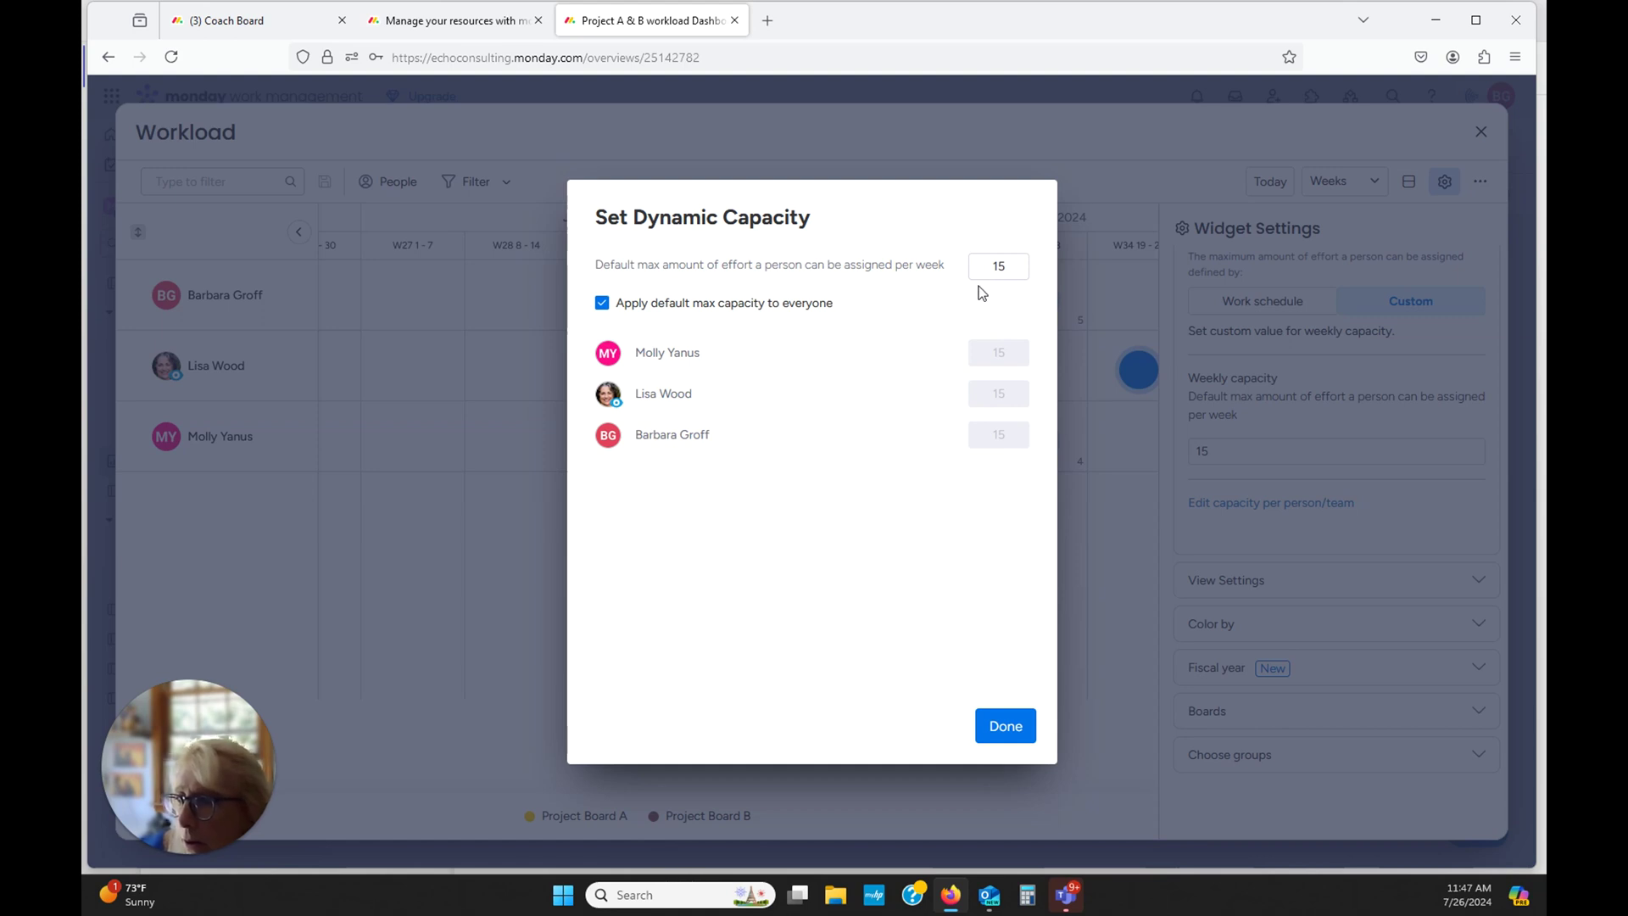
click(603, 304)
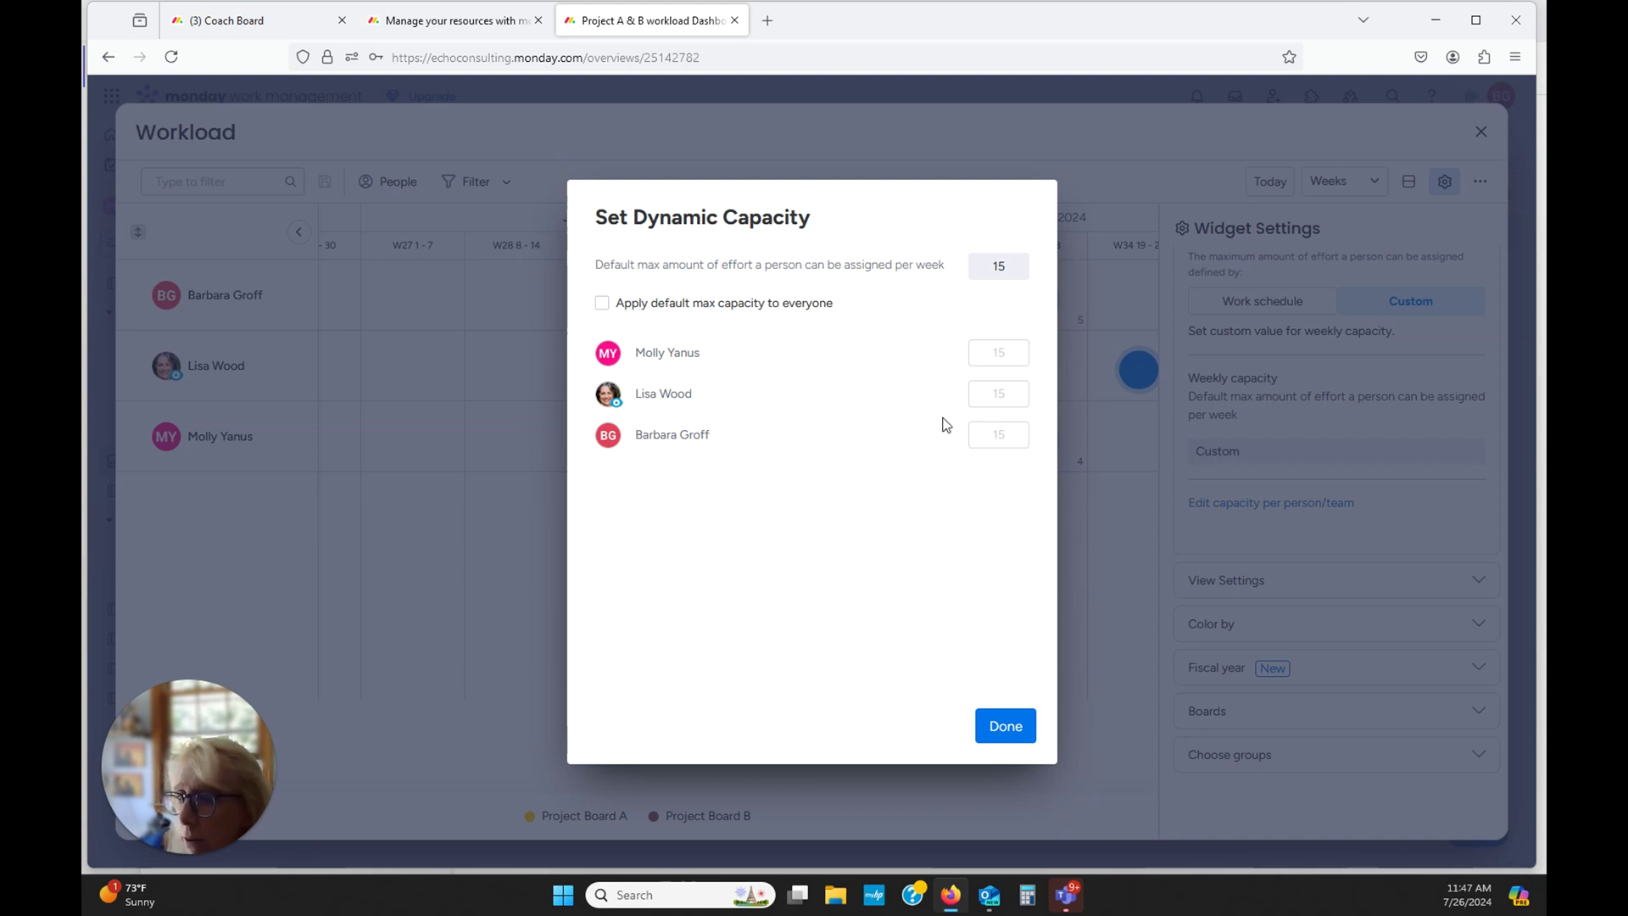
click(1011, 438)
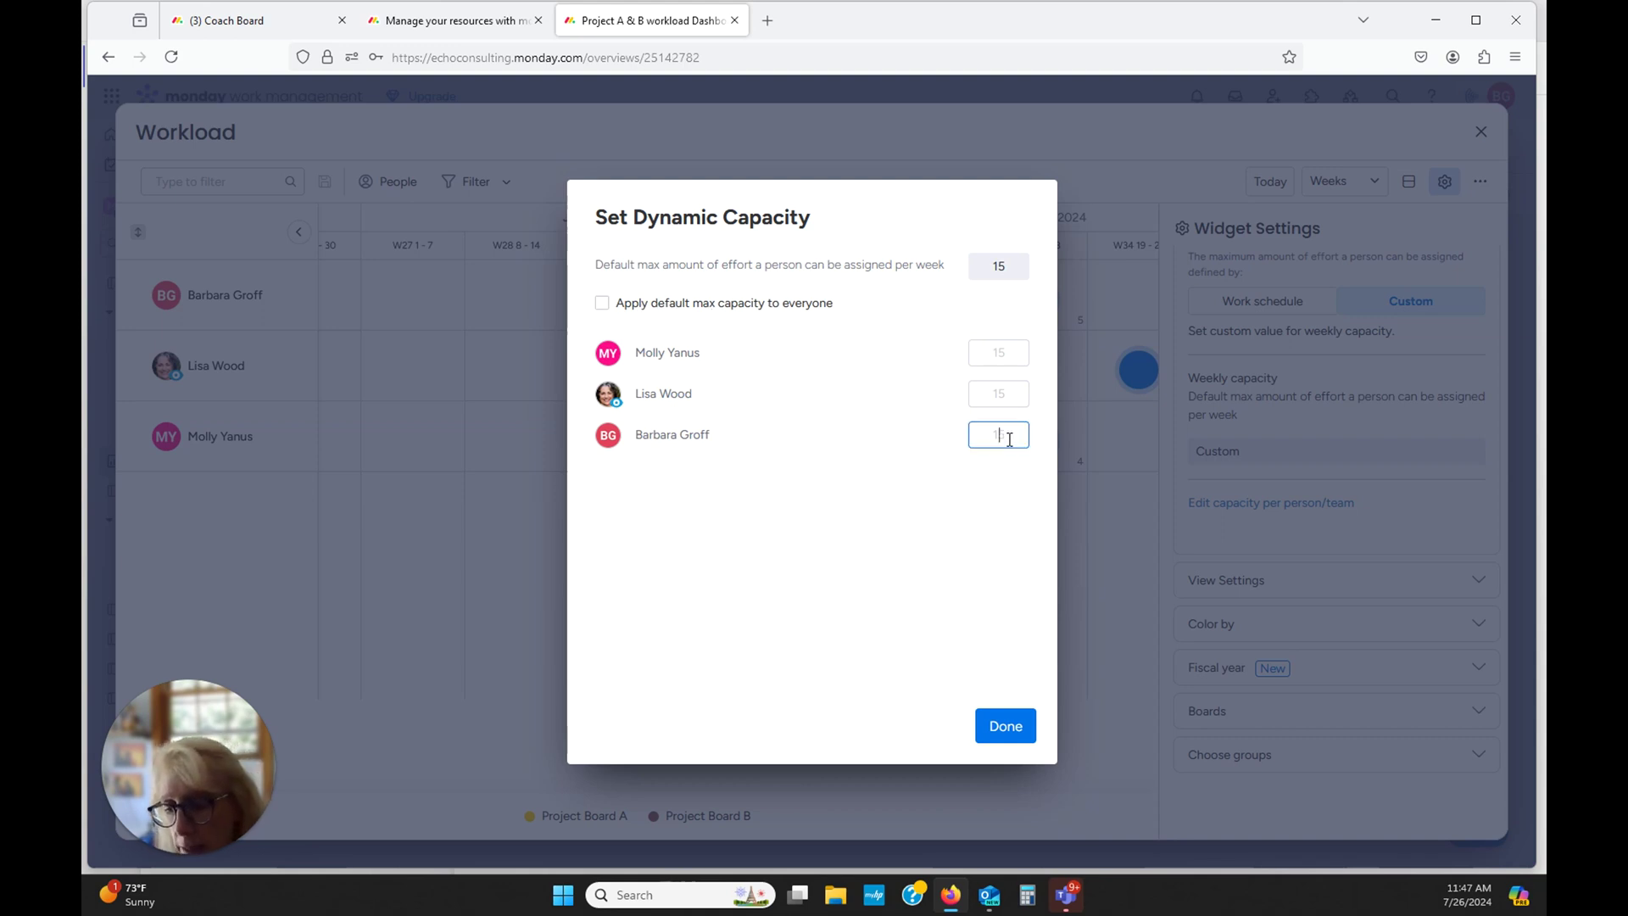
text(20)
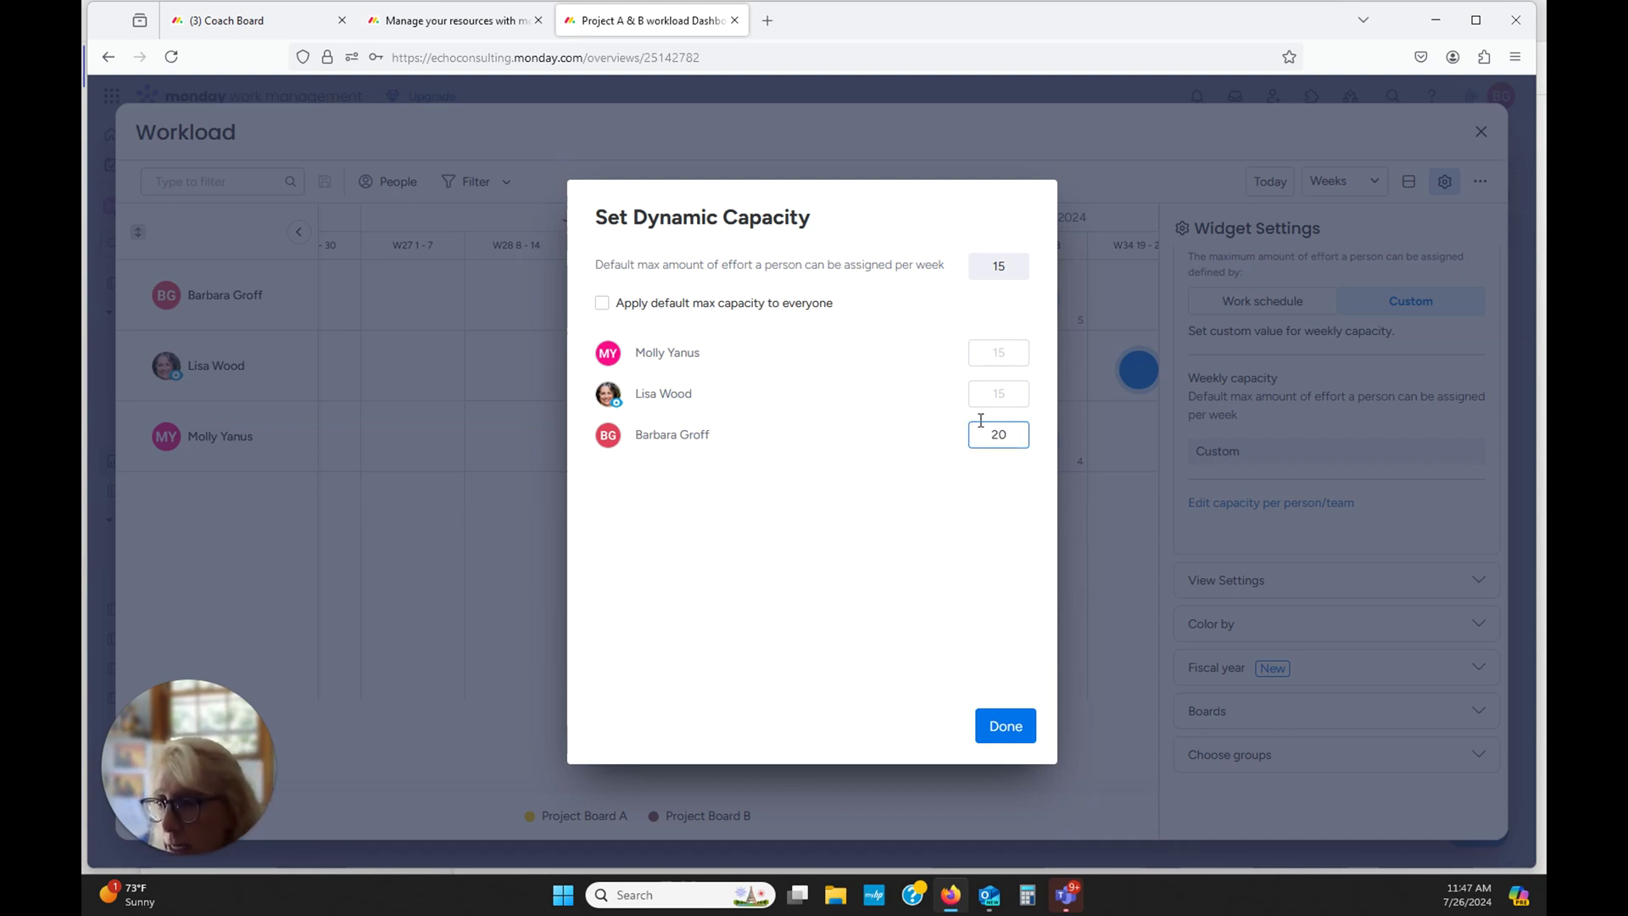
click(1001, 394)
text(15)
key(shift+Tab)
text(5)
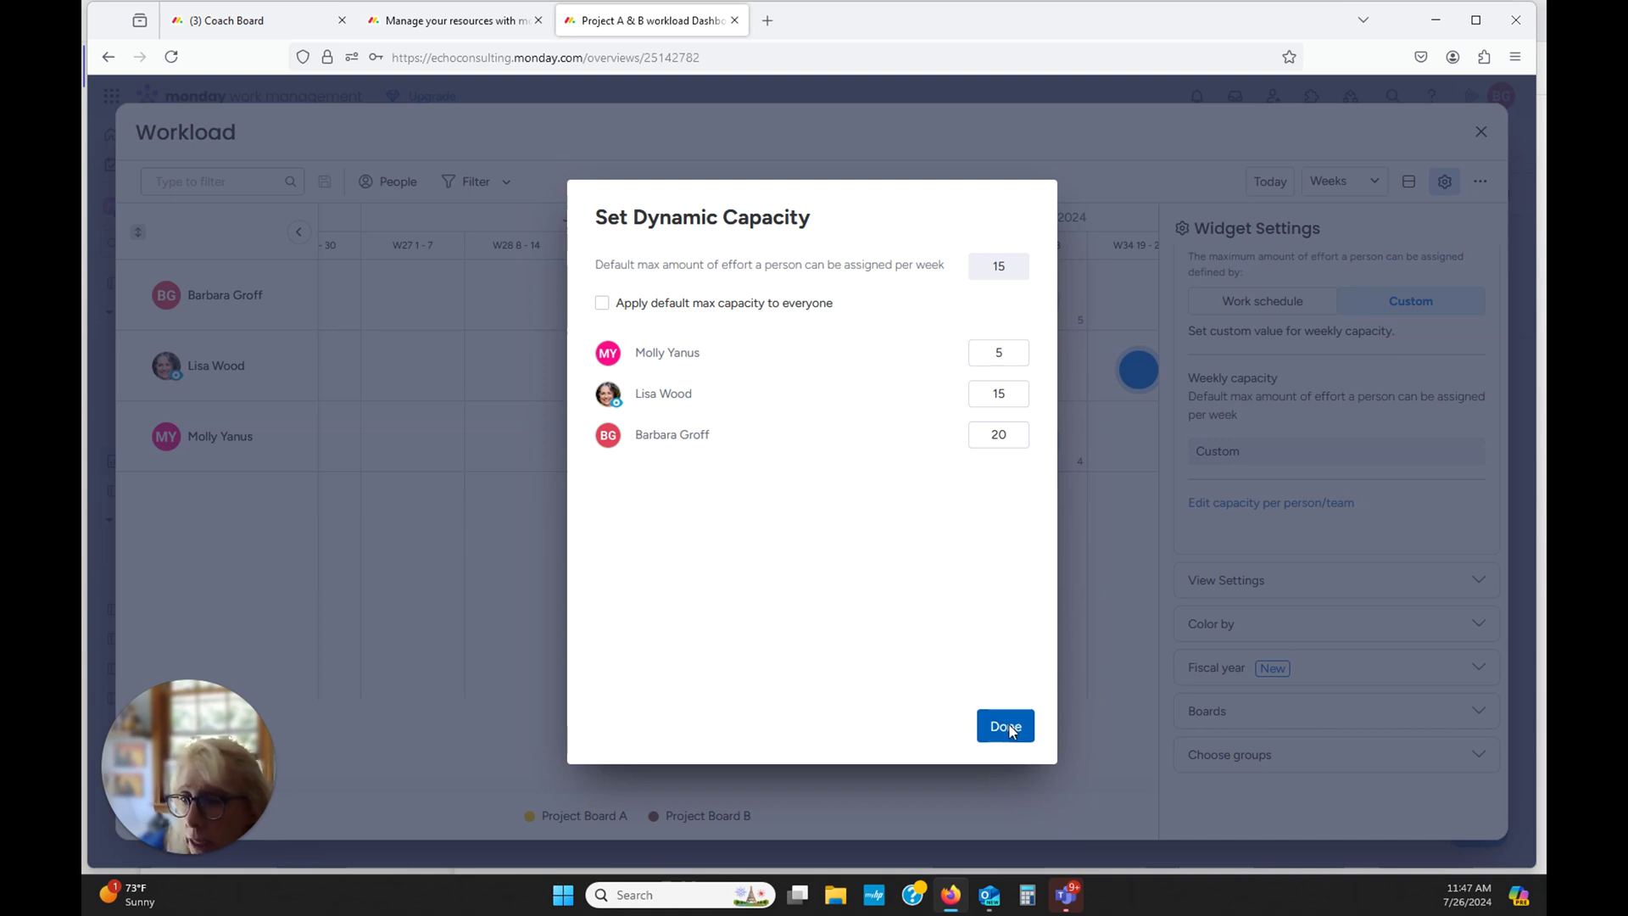
click(1007, 732)
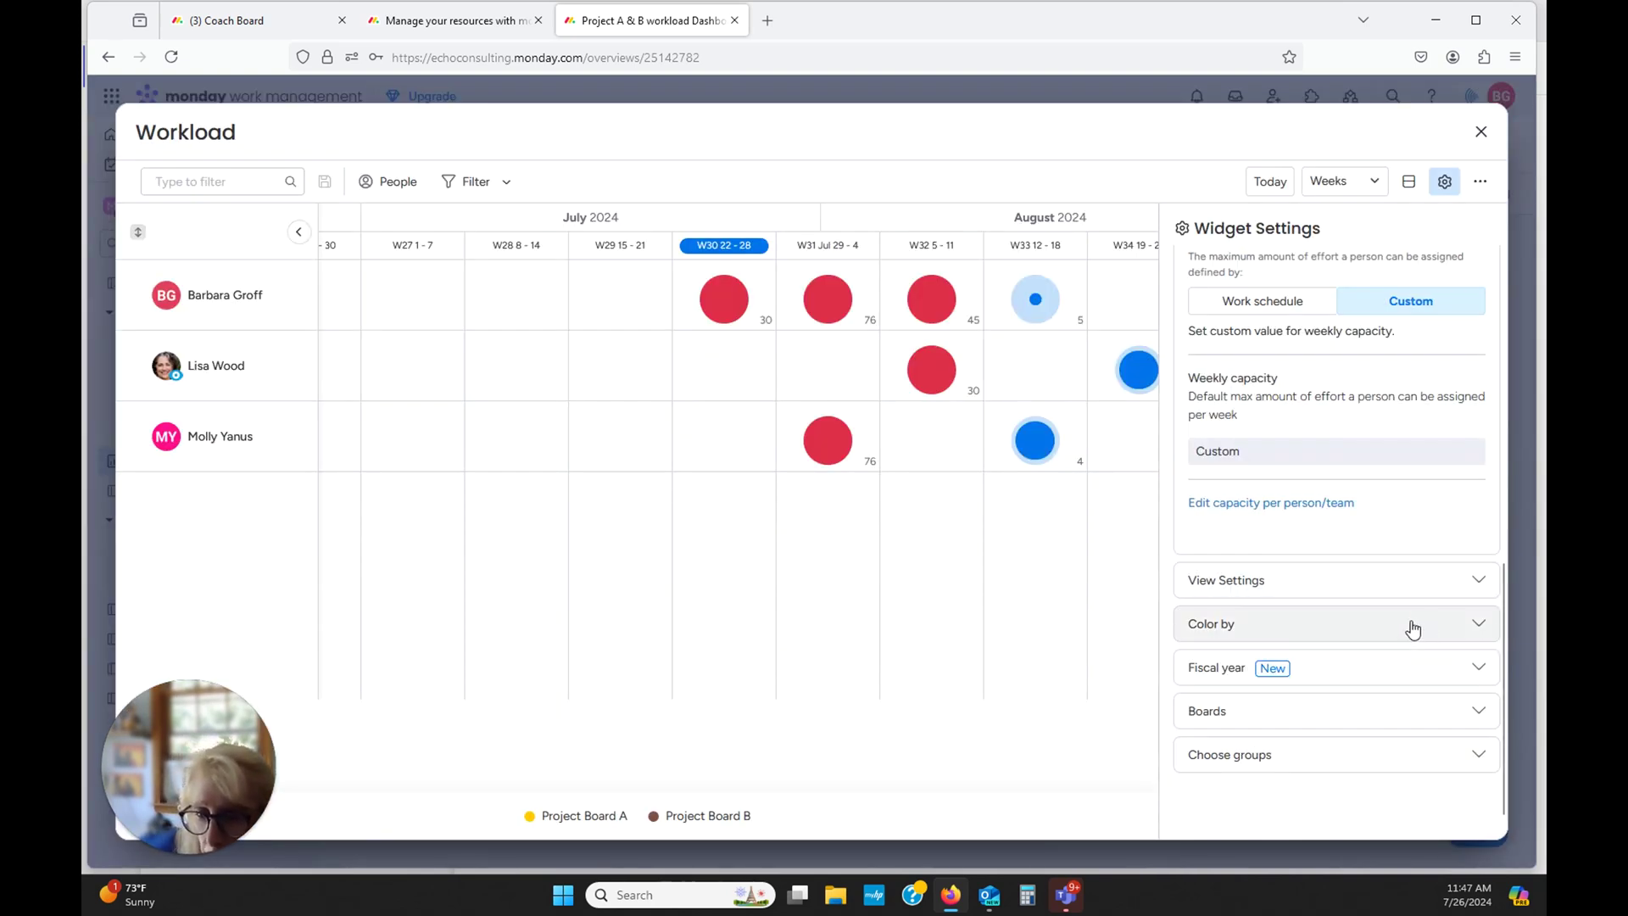
Step: In View Settings, try Percentage then keep Number, and expand the Color by section
click(1482, 581)
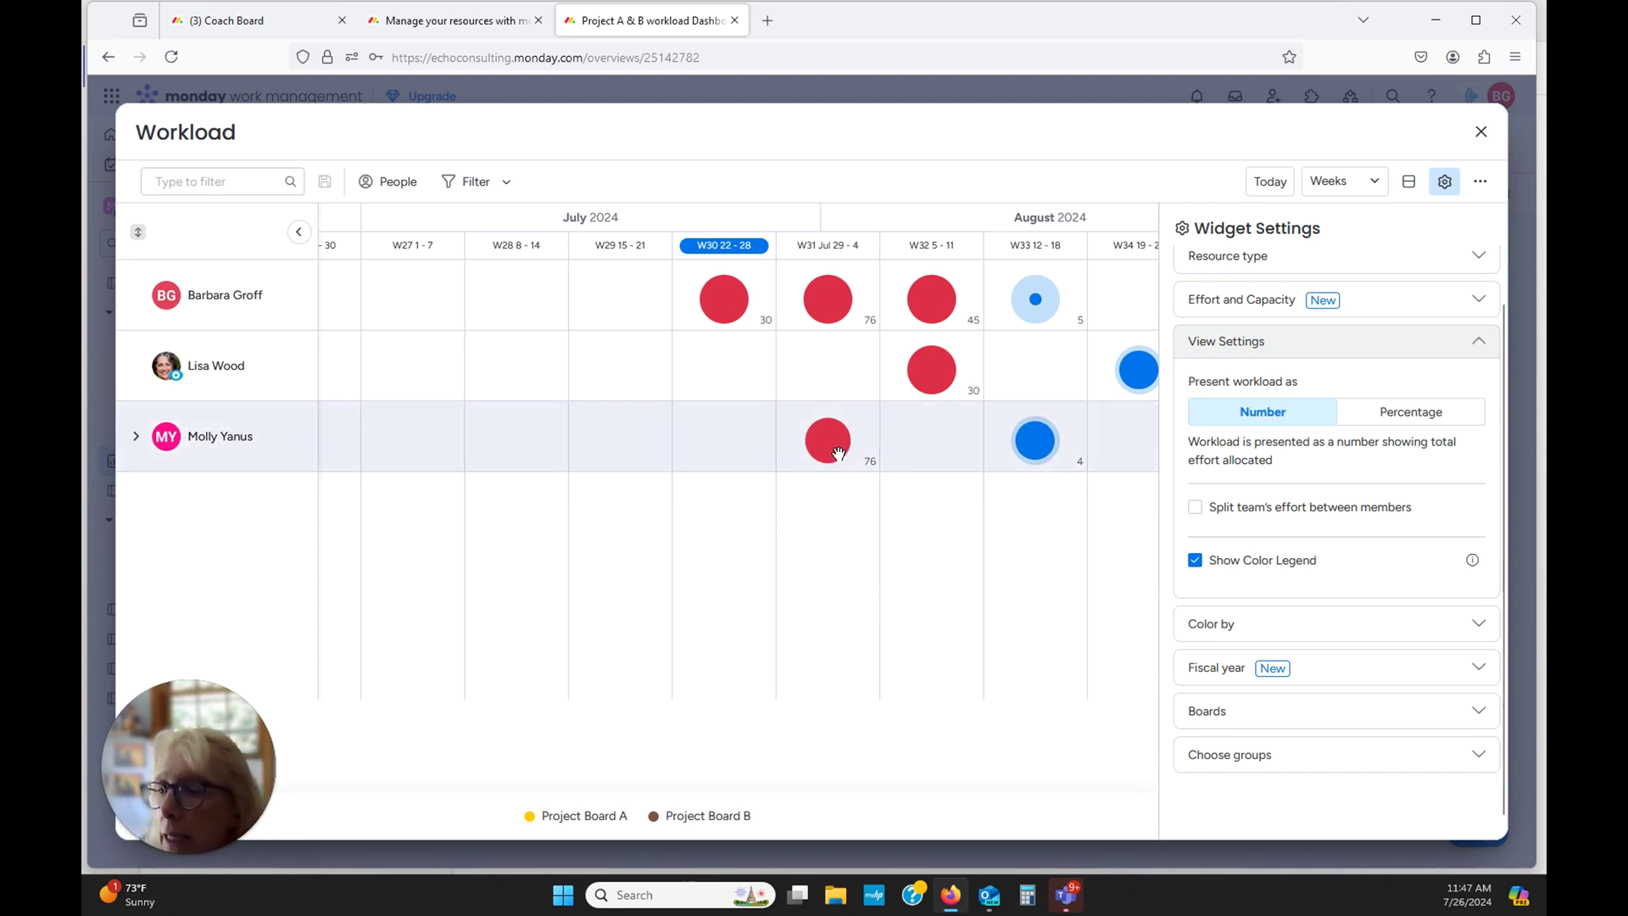
mouse_move(827, 440)
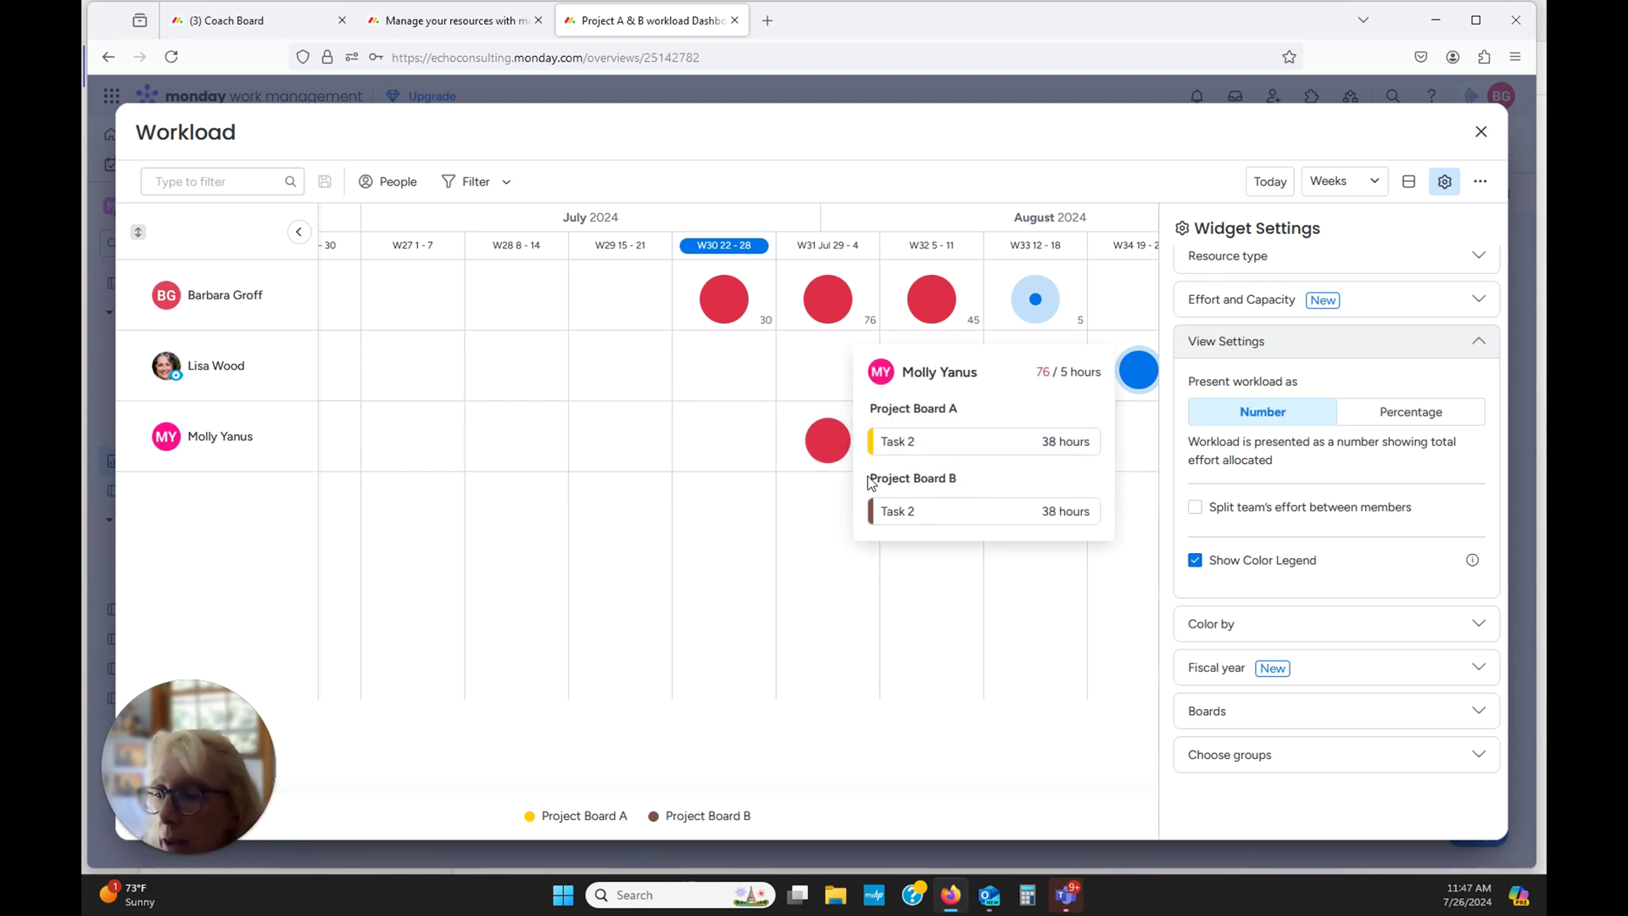
click(1415, 414)
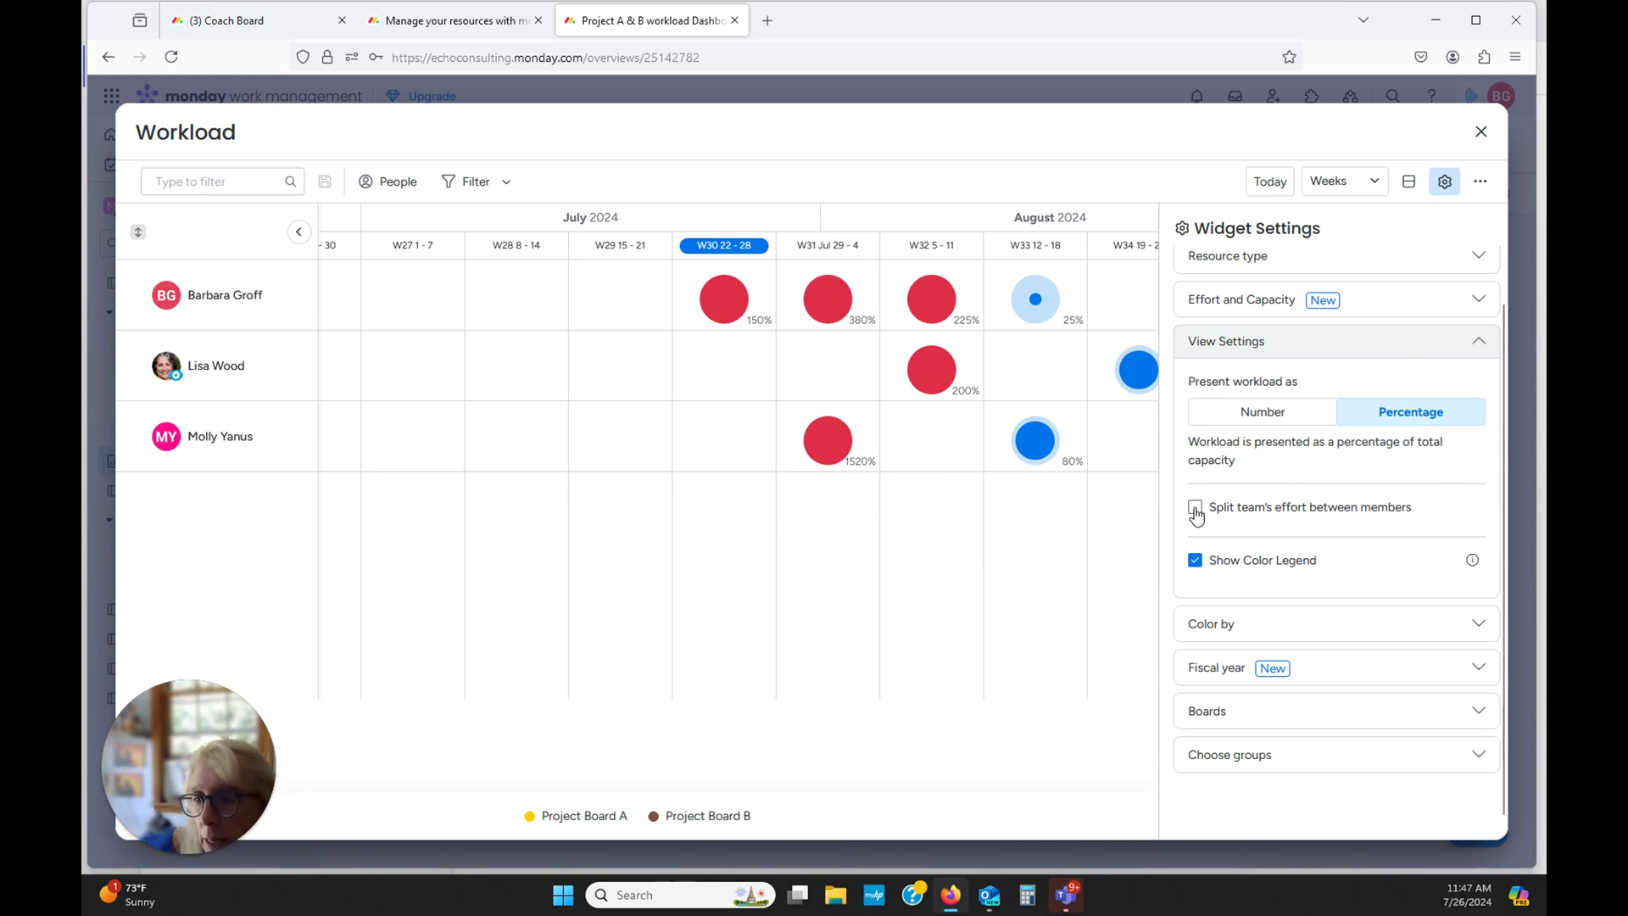
click(1260, 413)
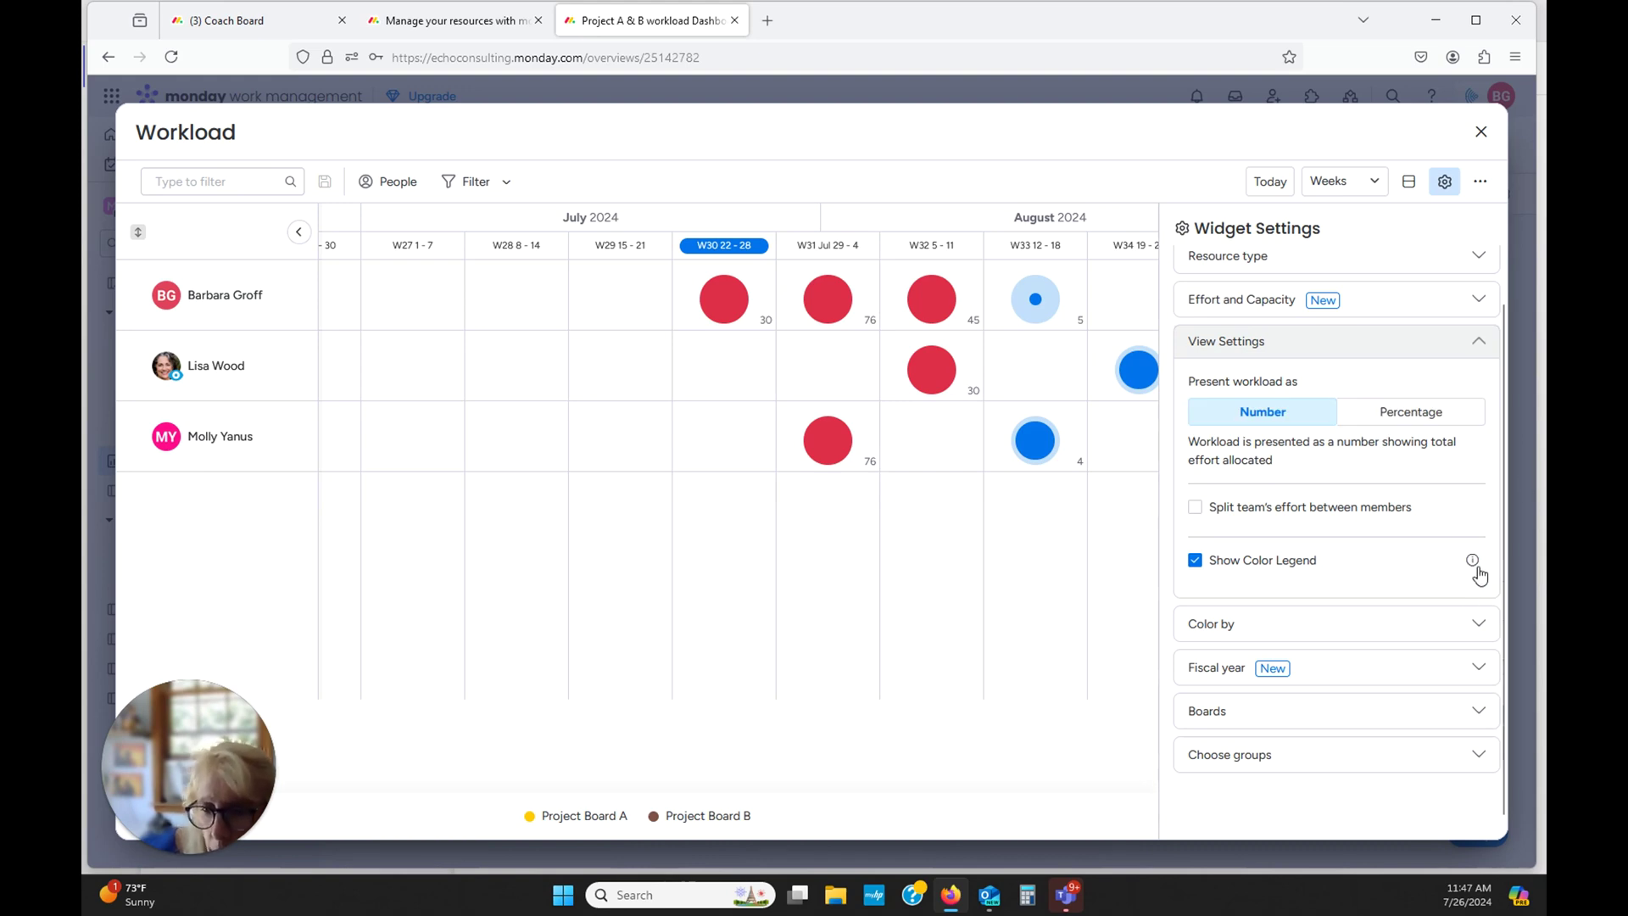
mouse_move(1472, 561)
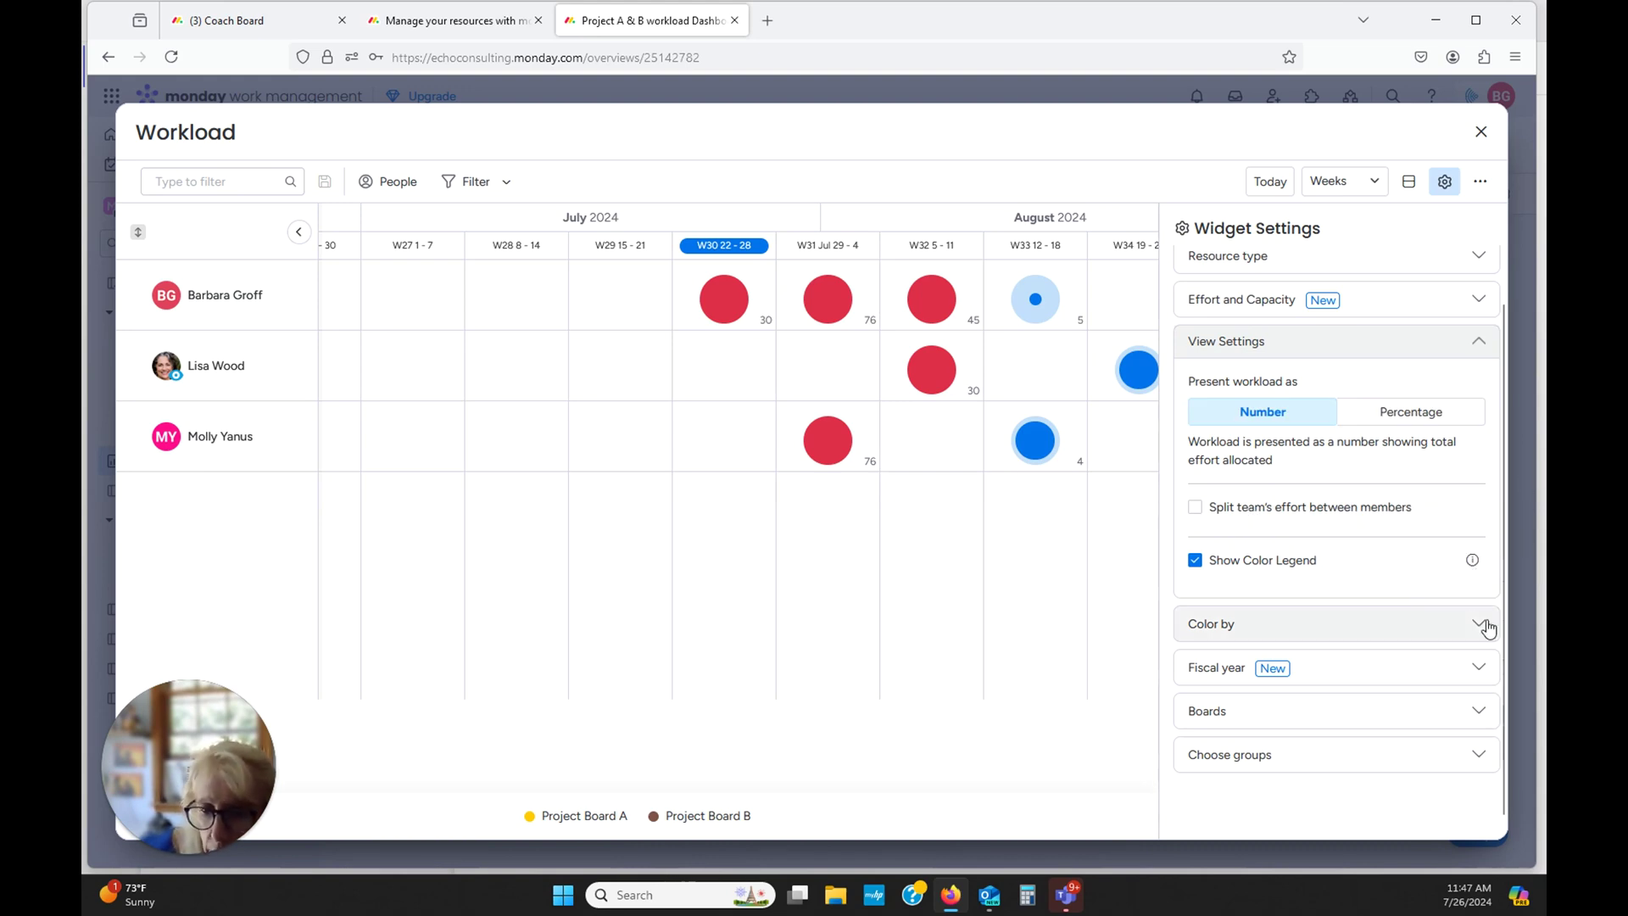
click(1483, 627)
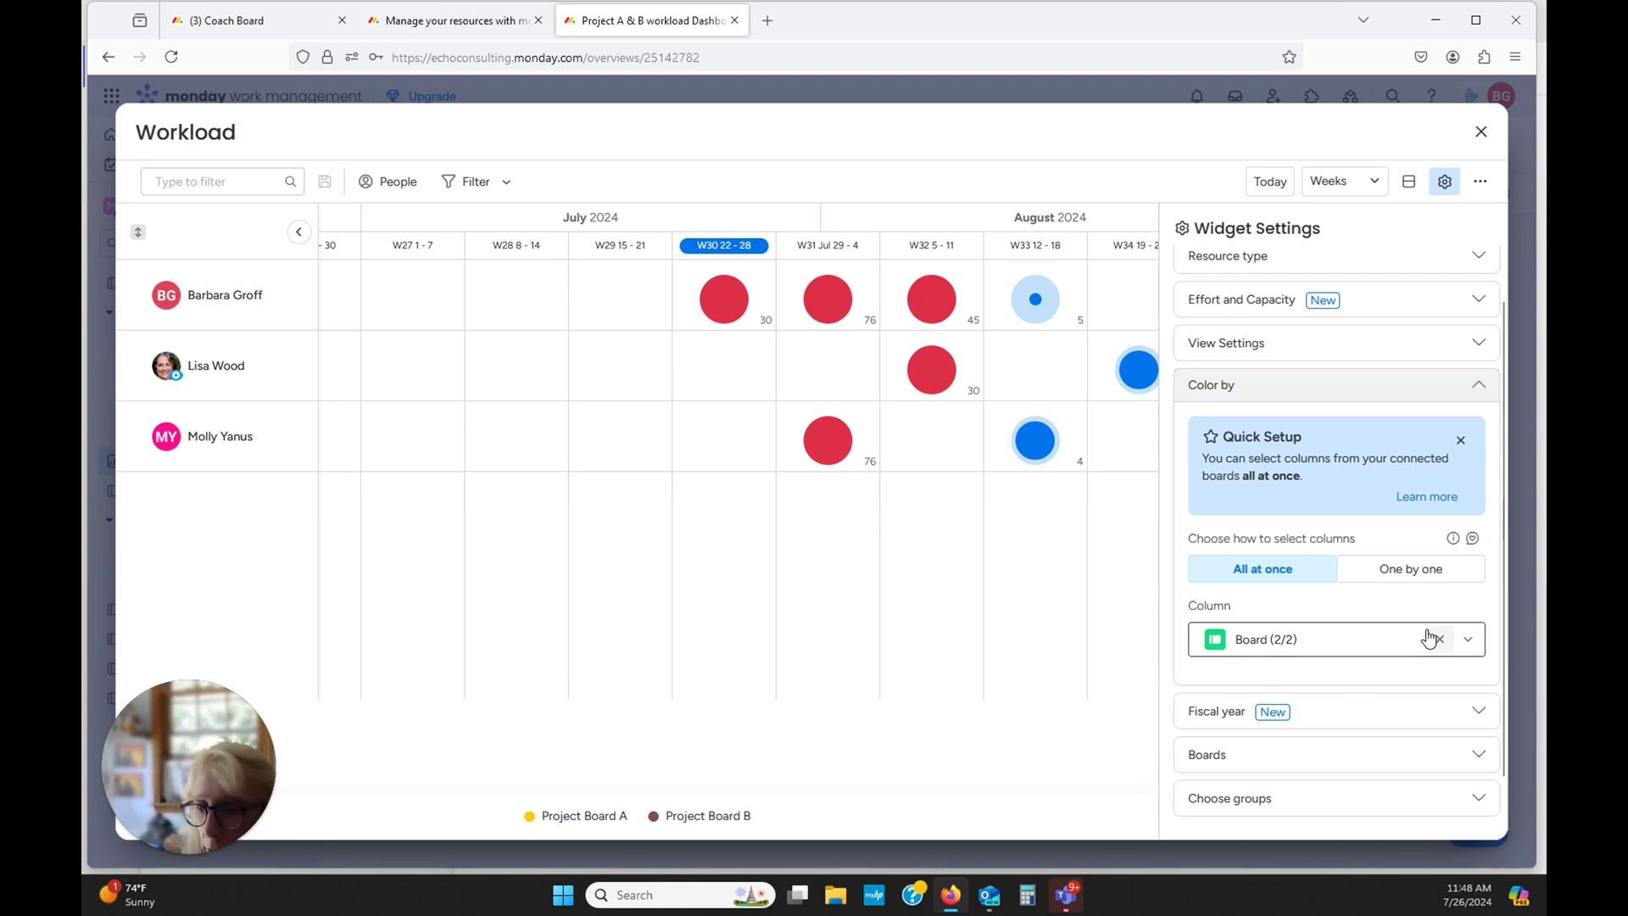
Step: Colour the workload by the Owner column and expand the Fiscal year settings
click(1468, 640)
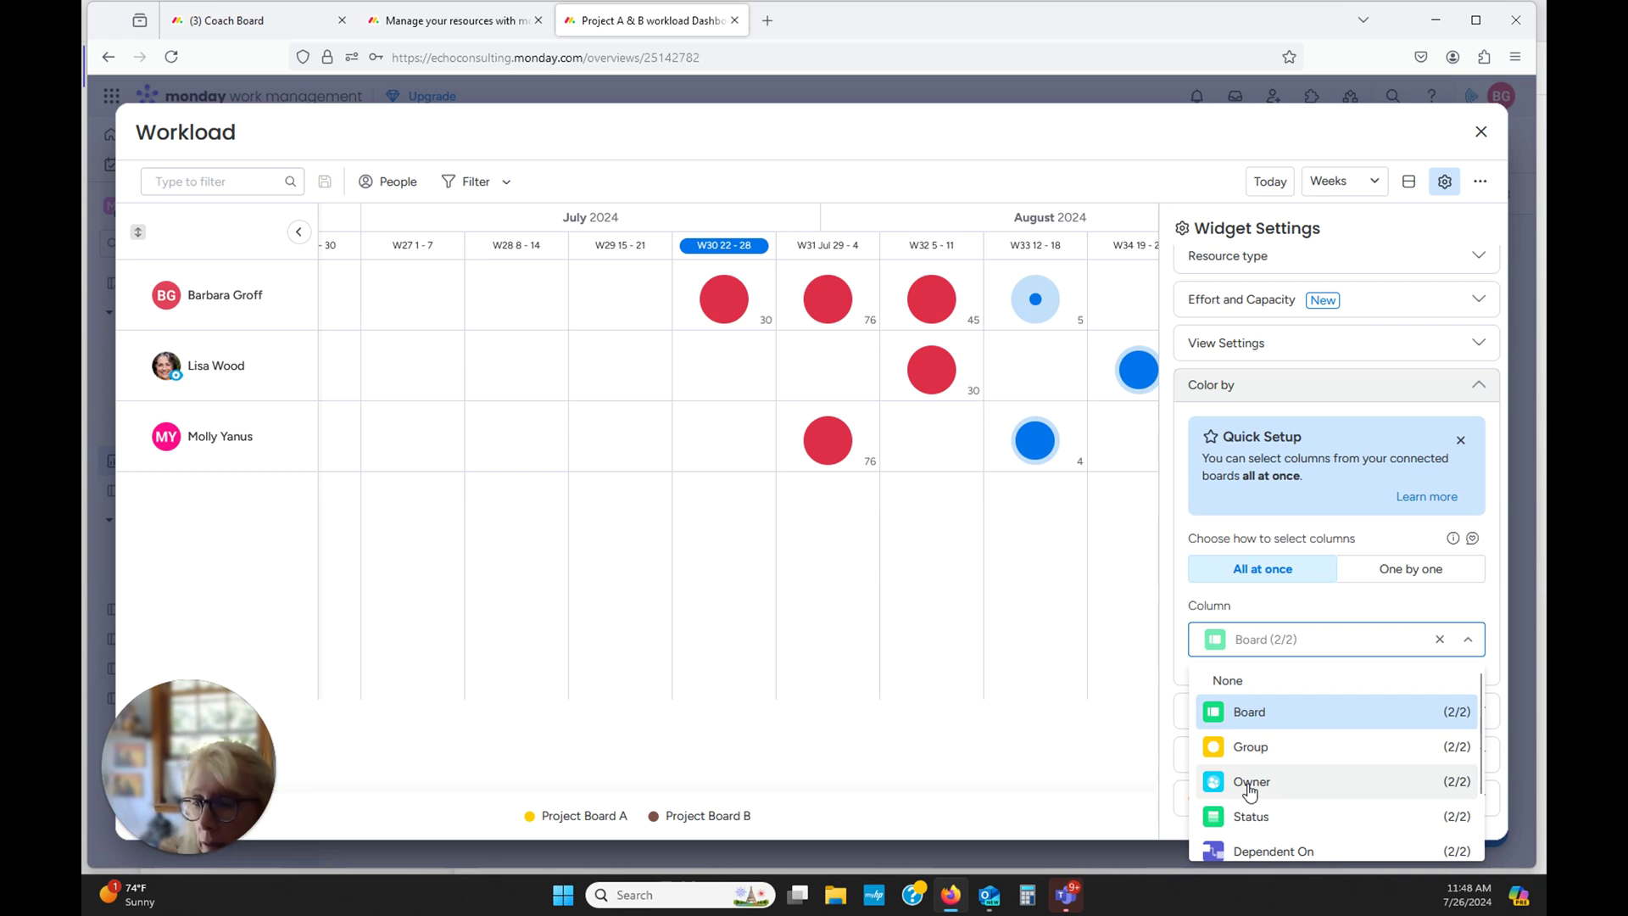
click(1250, 781)
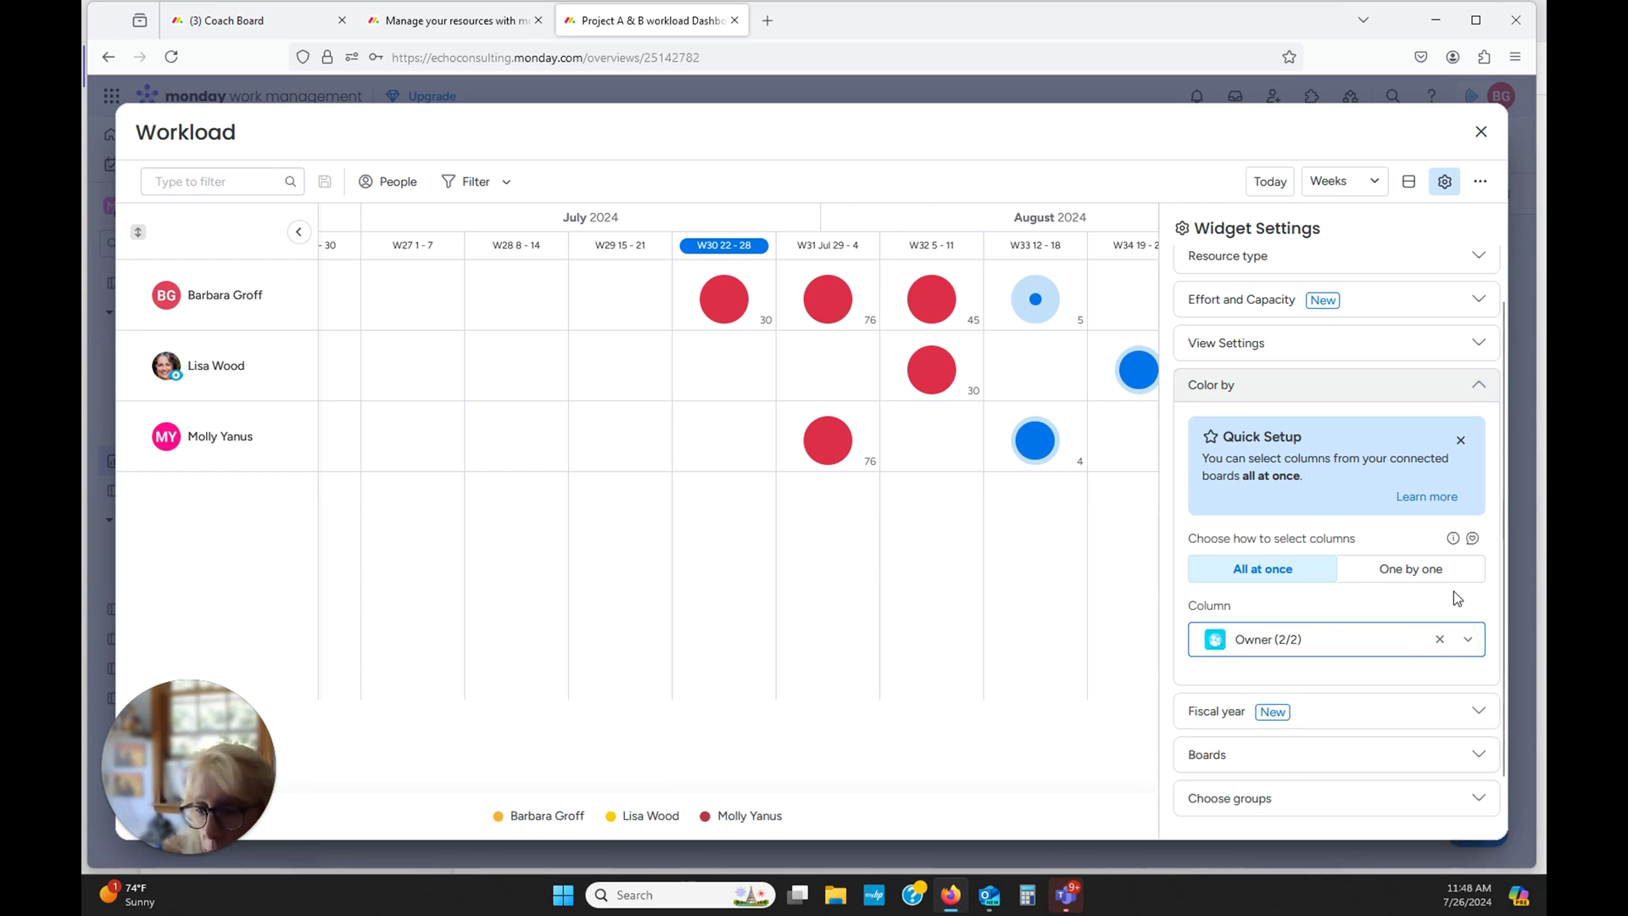
scroll(1504, 627, down, 1)
scroll(1501, 636, down, 1)
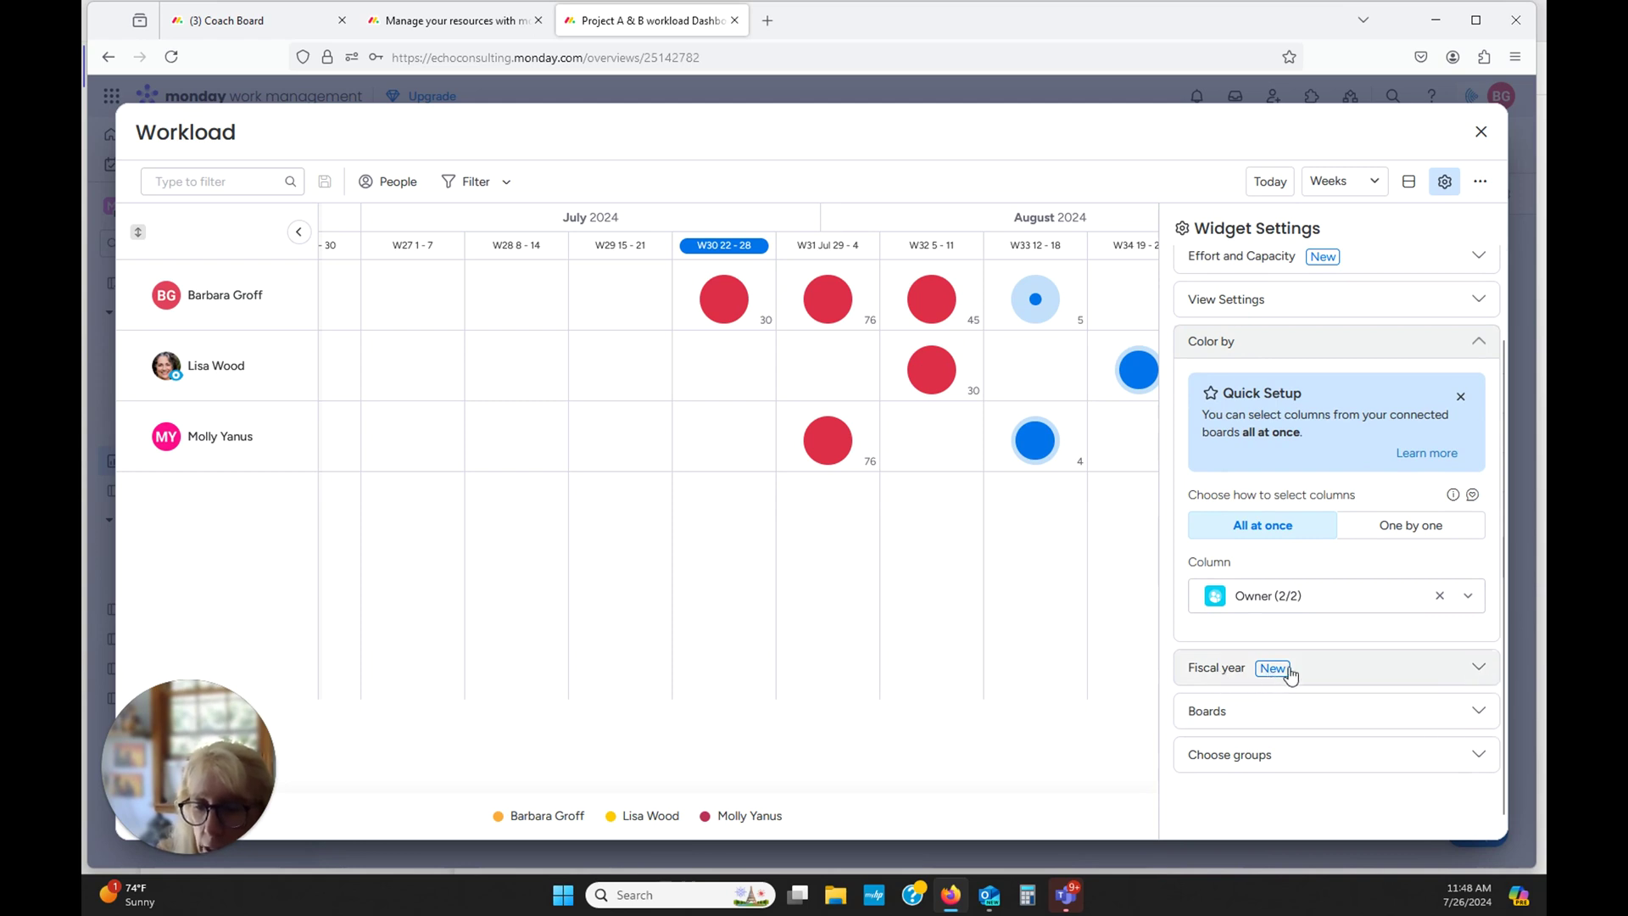
click(1479, 667)
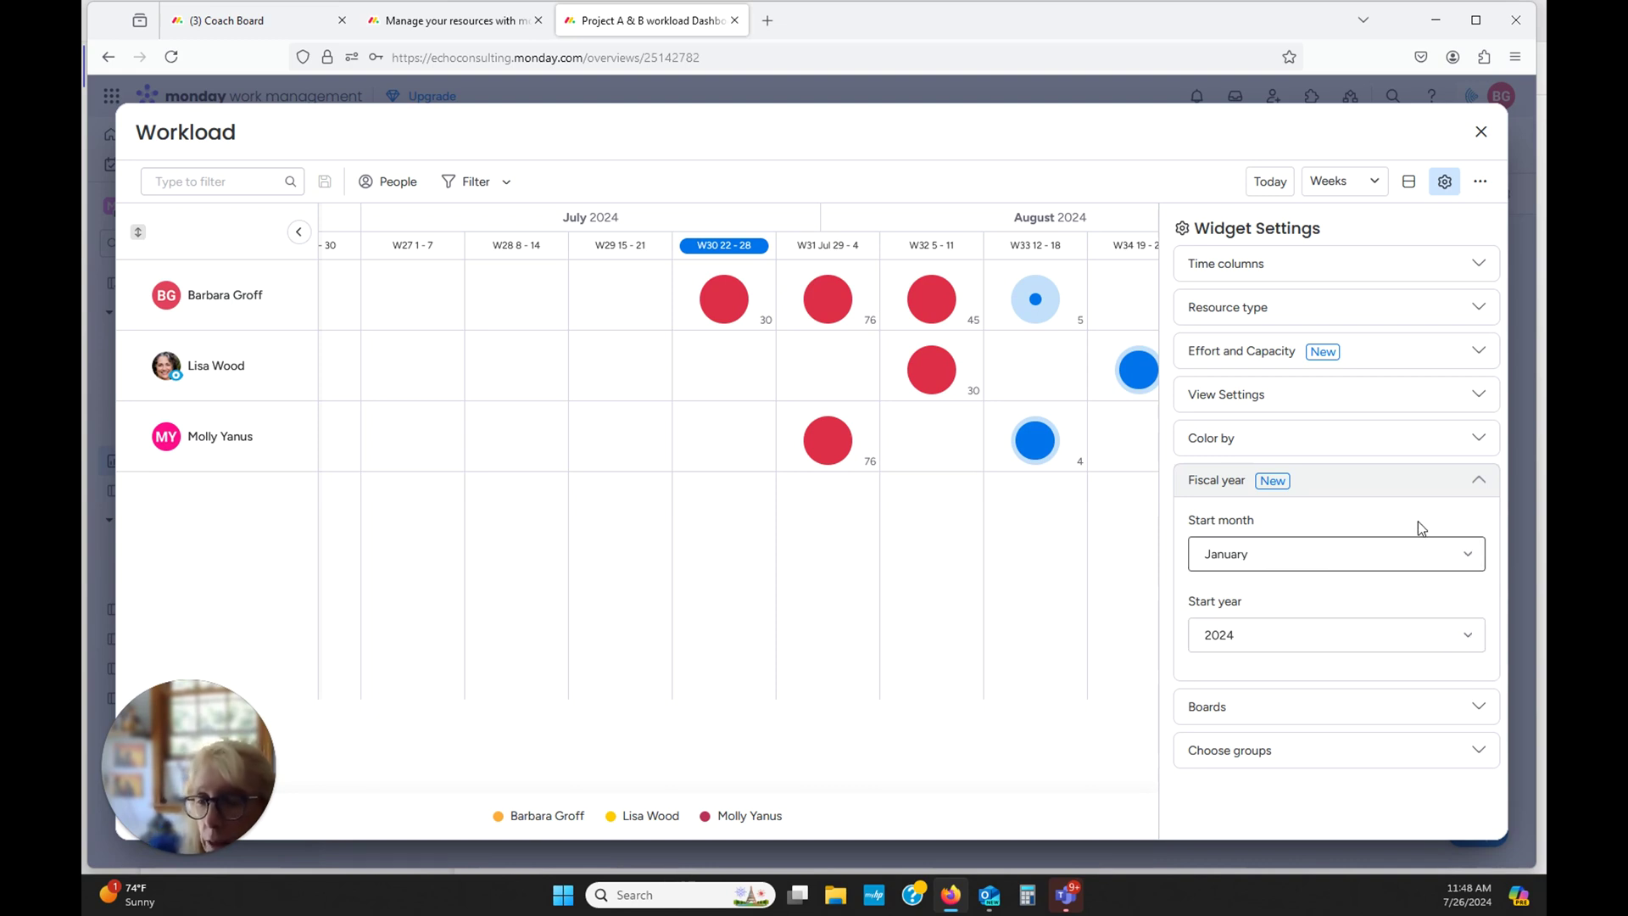
Step: Keep both Project Board A and Project Board B selected as the widget's boards
click(1479, 709)
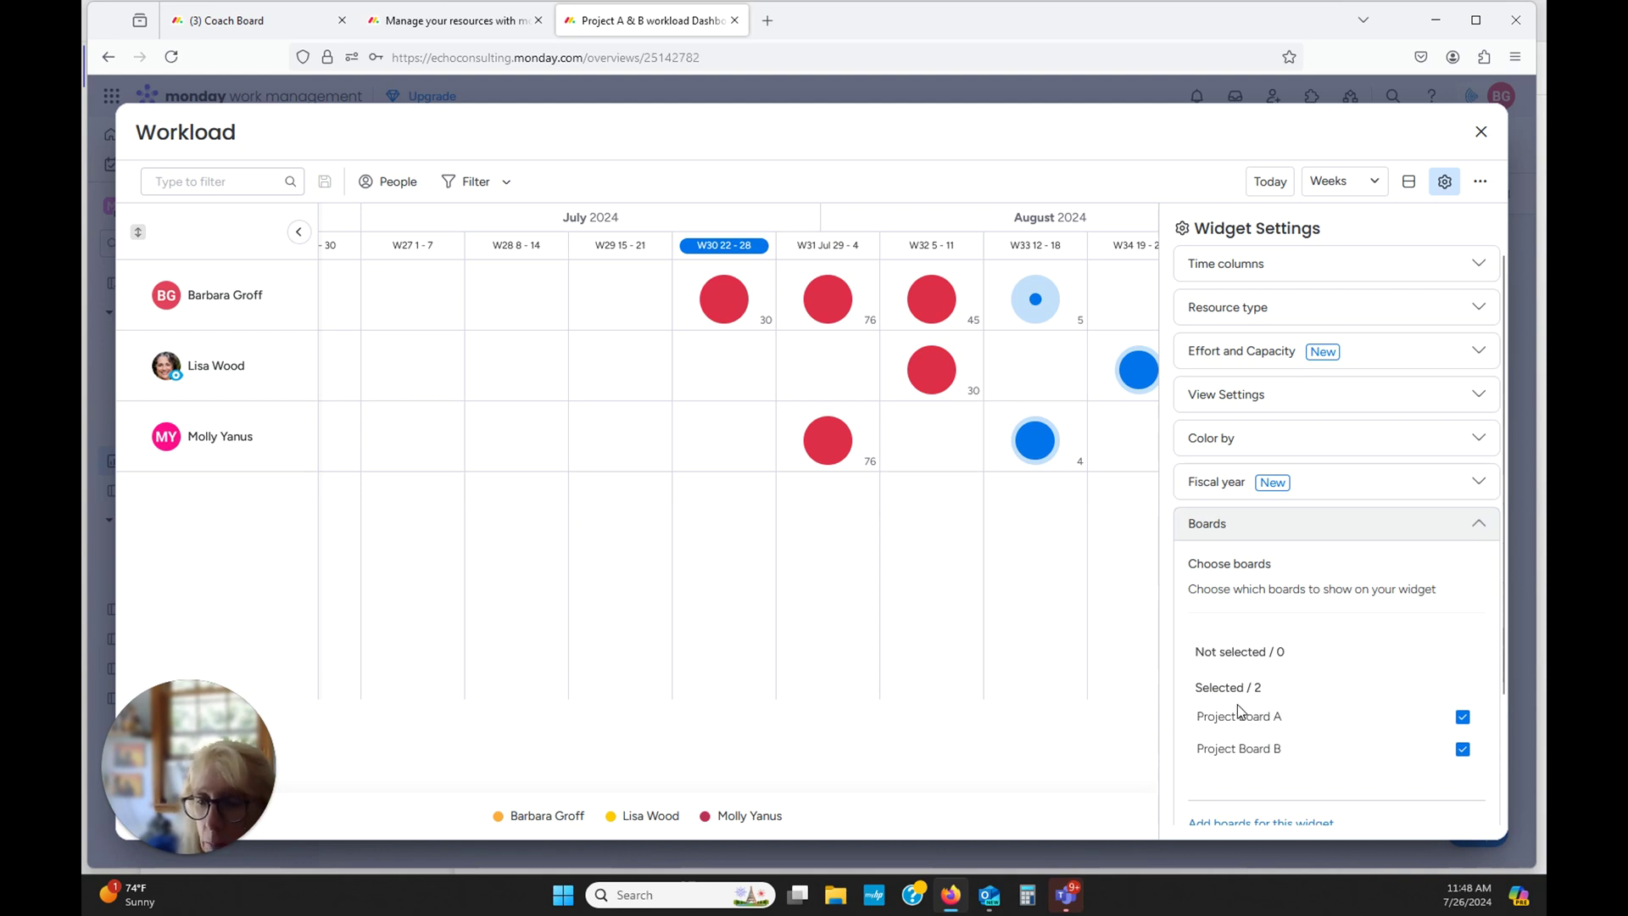
click(1463, 750)
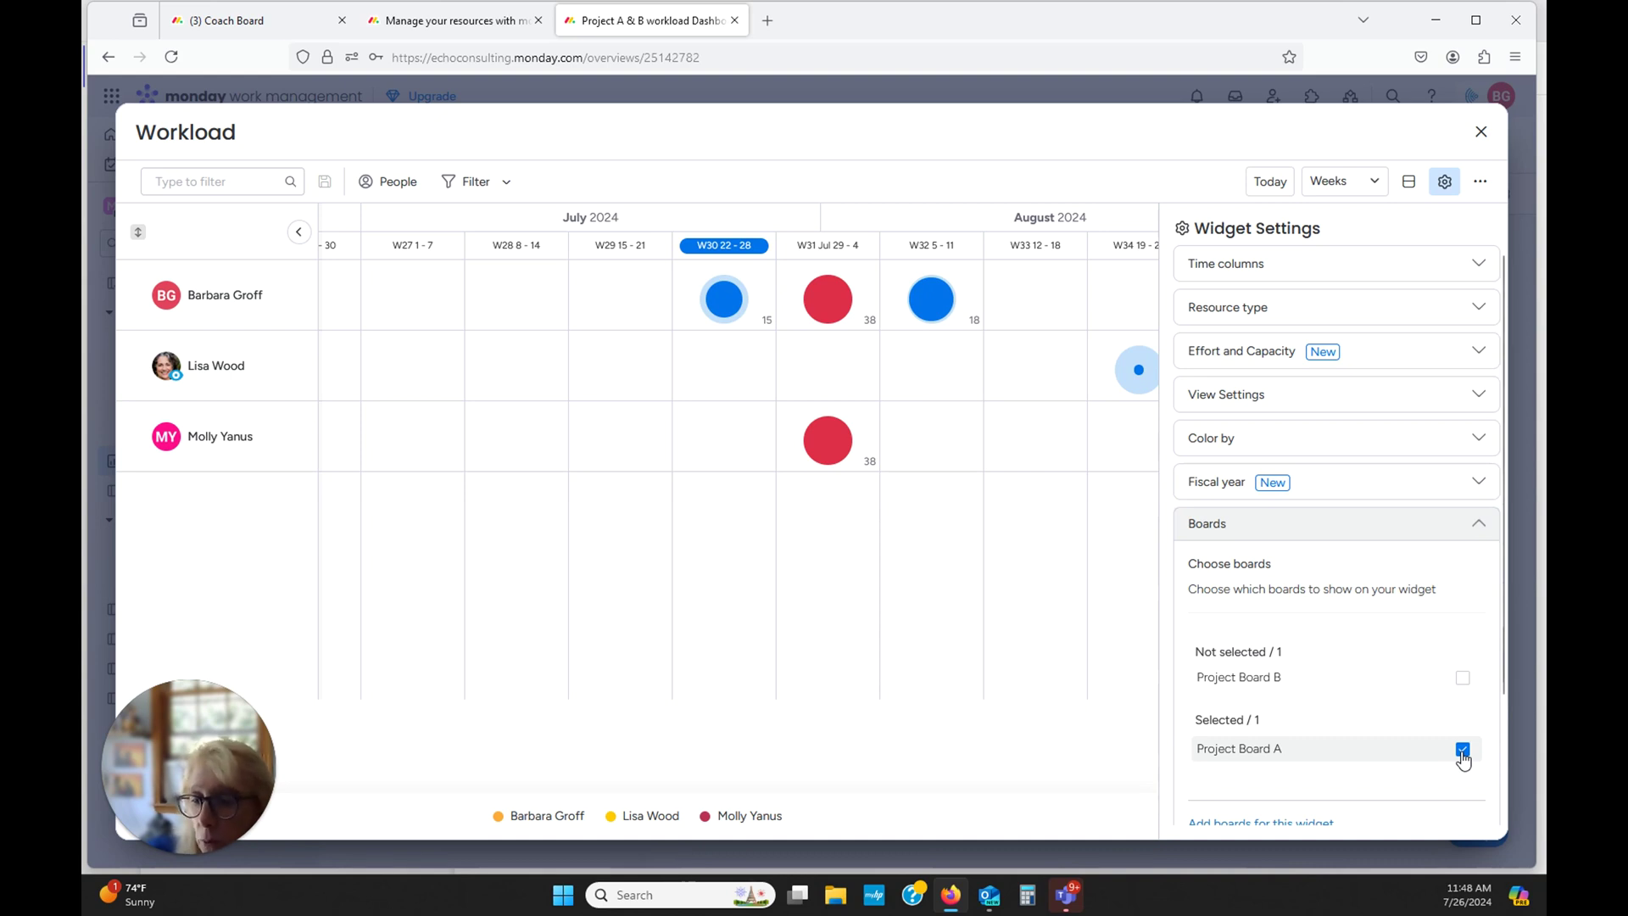
click(1276, 678)
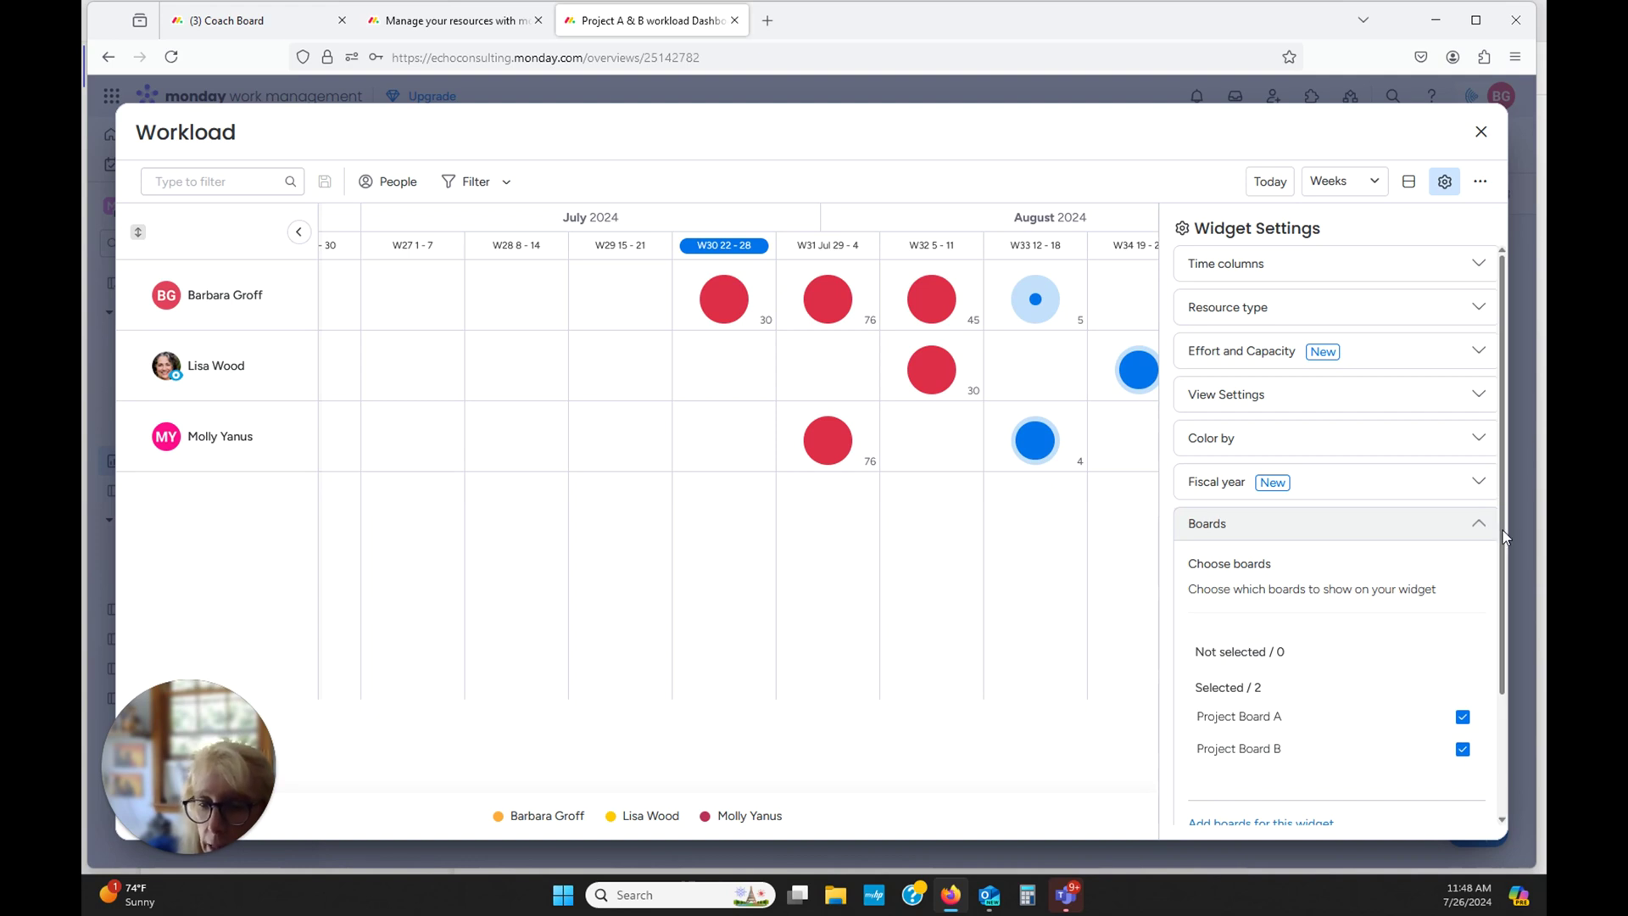
scroll(1501, 610, down, 2)
scroll(1503, 610, down, 2)
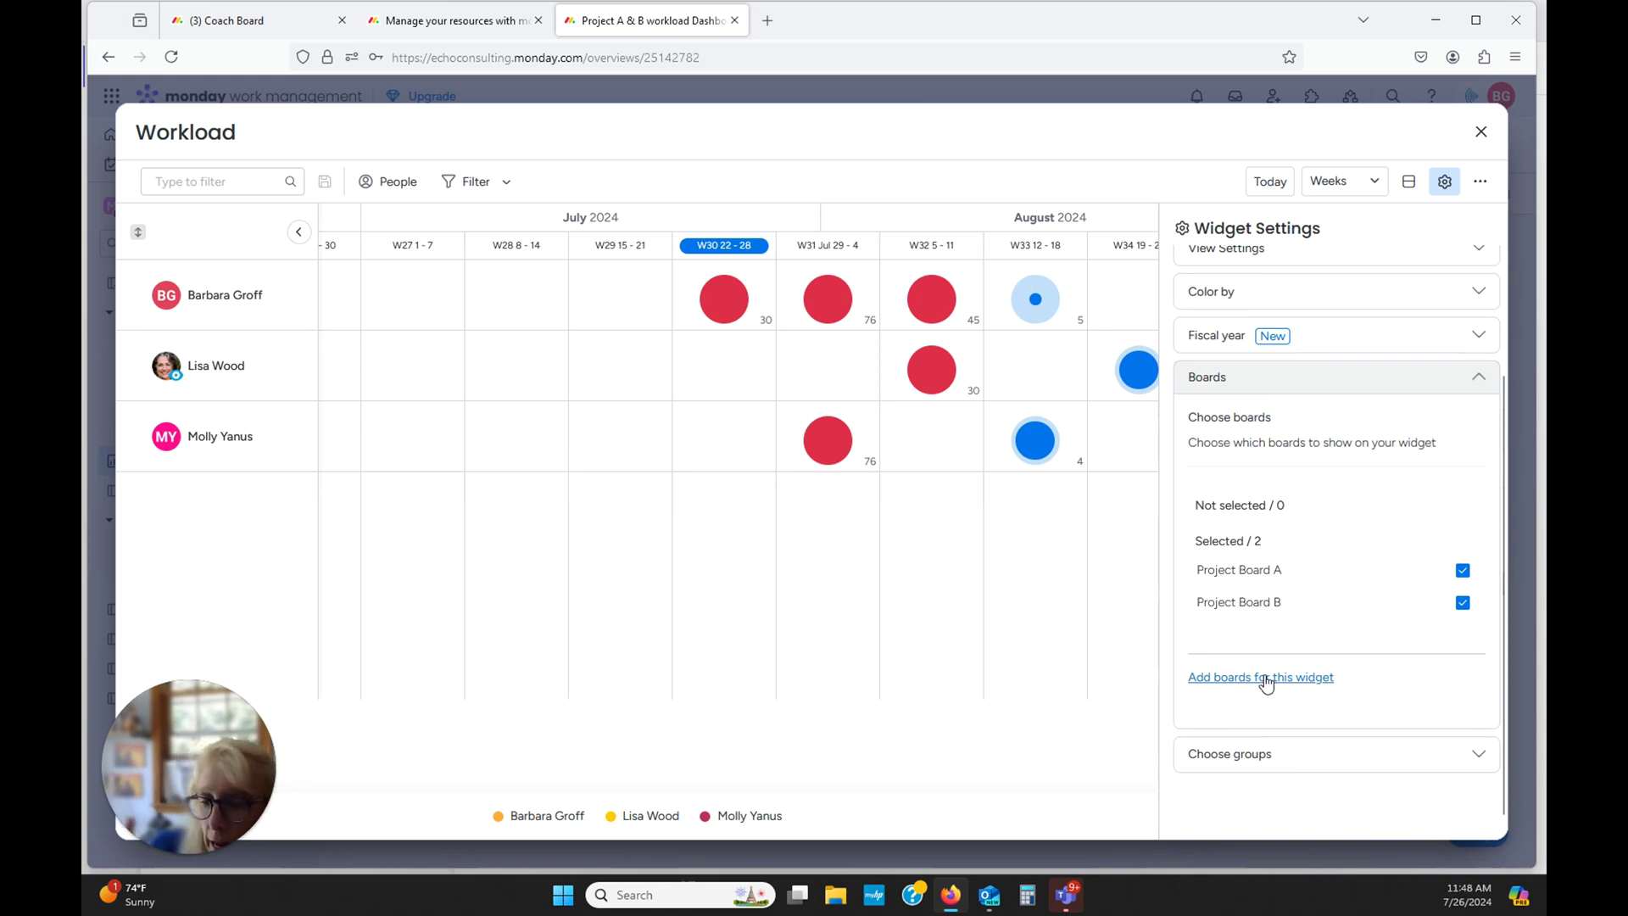
Step: Show the group choices with all groups from both project boards included
click(1480, 759)
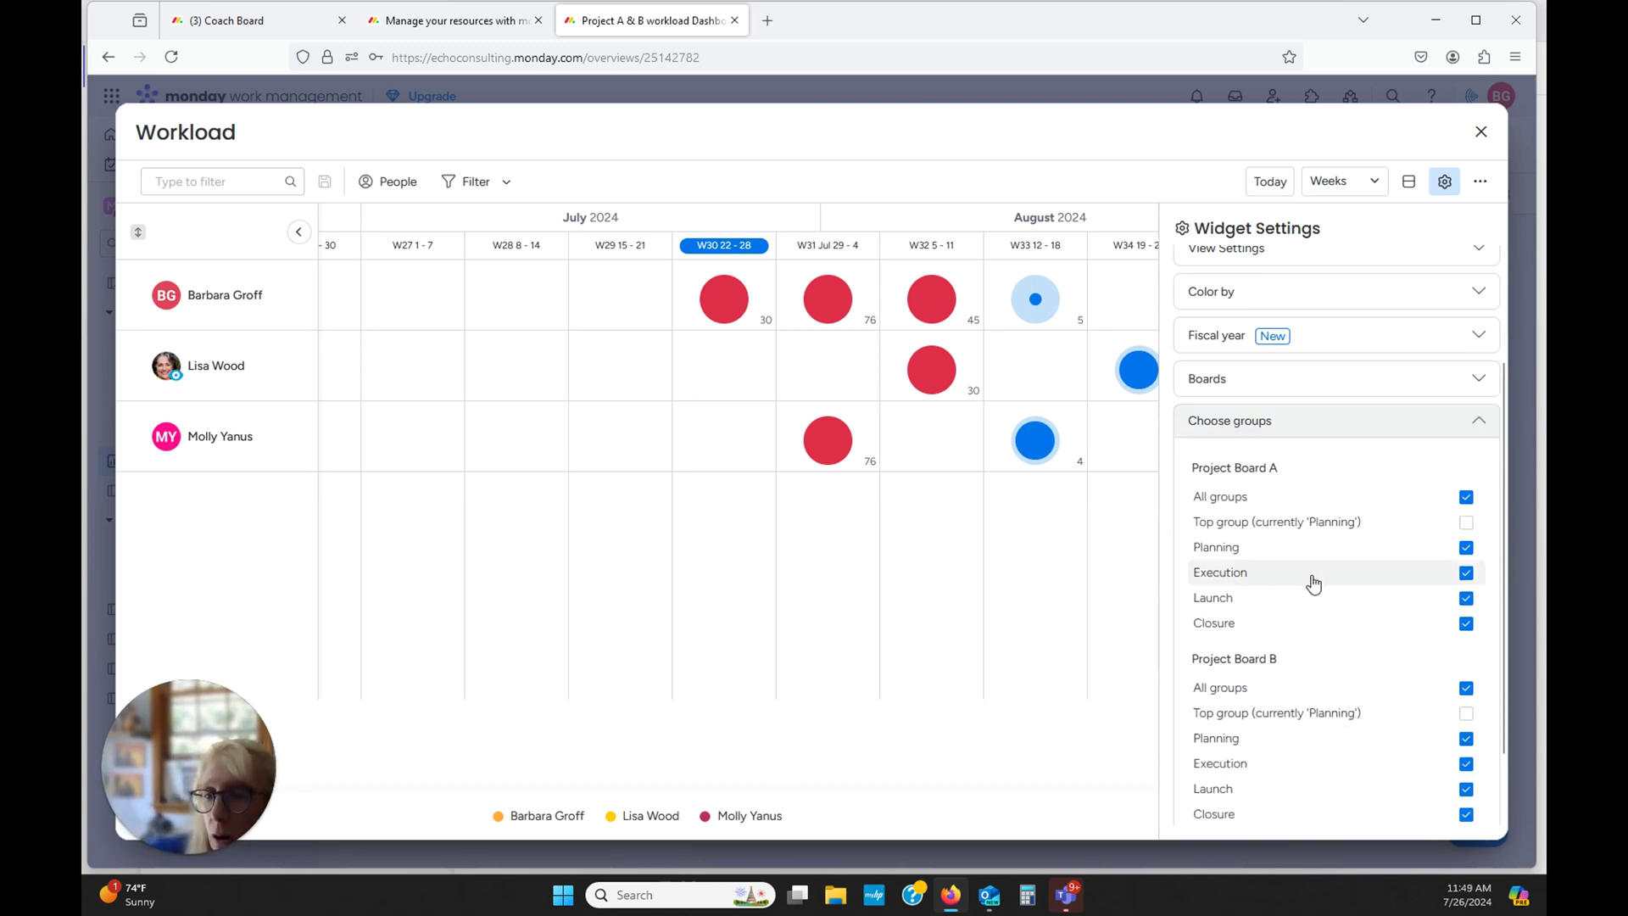